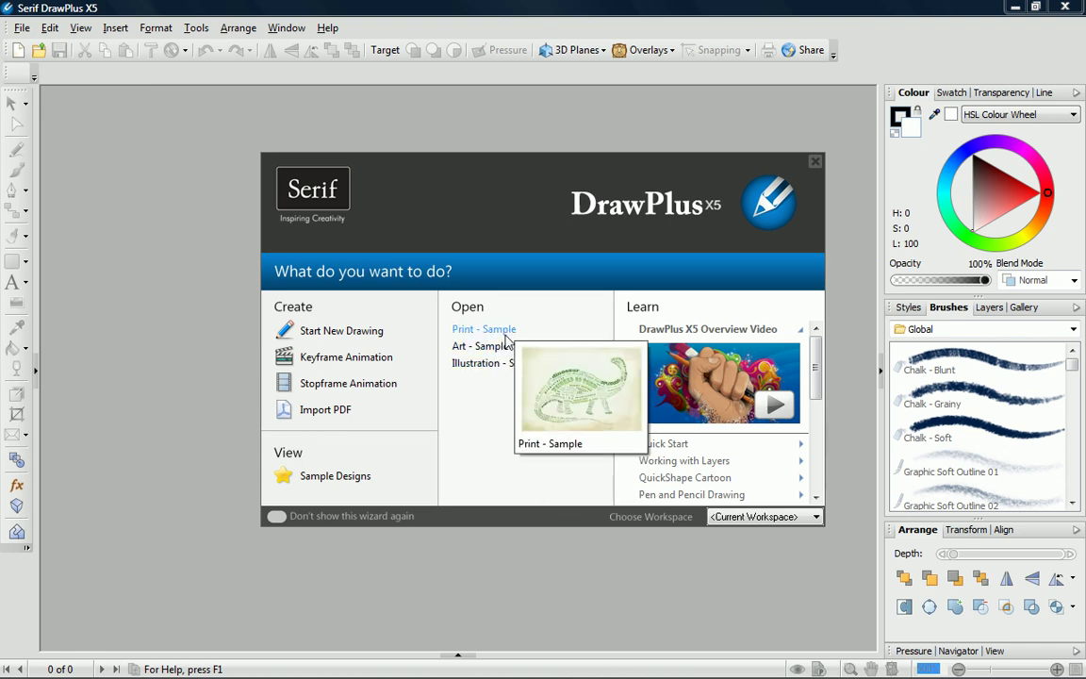
Preview the Pen and Pencil Drawing and Brushes I: Using Brushes tutorials in the Learn list
{"action": "scroll", "coordinate": [730, 377], "scroll_direction": "down", "scroll_amount": 3}
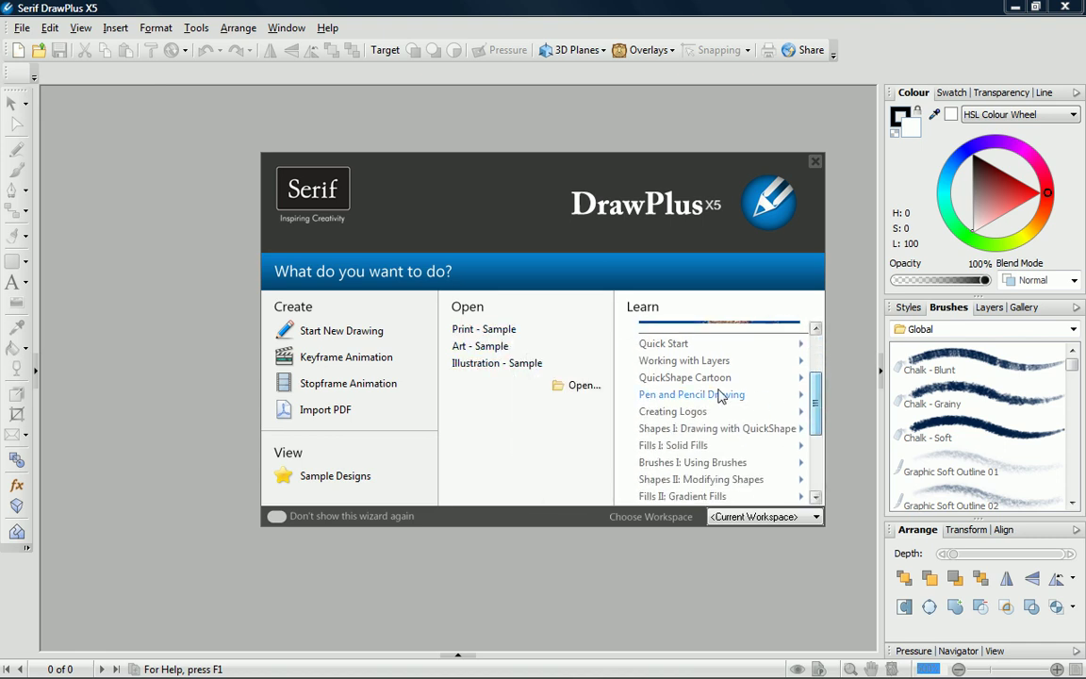
{"action": "left_click", "coordinate": [721, 394]}
{"action": "scroll", "coordinate": [780, 389], "scroll_direction": "down", "scroll_amount": 3}
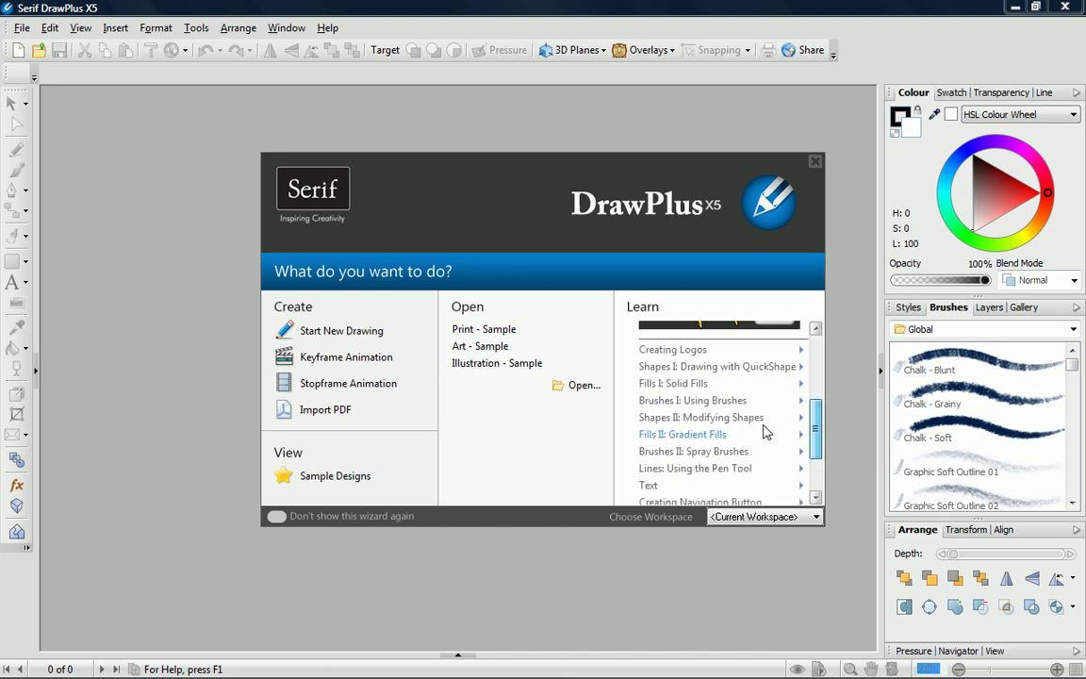
{"action": "left_click", "coordinate": [717, 394]}
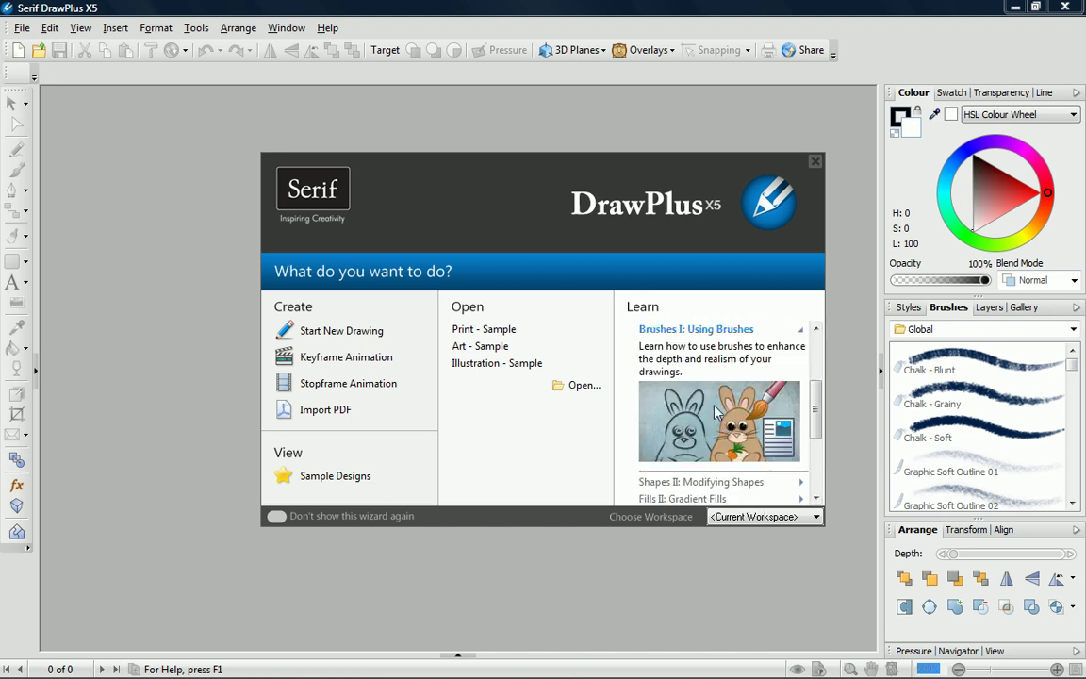
Start a new blank A4 drawing, then try the Pencil, Brush and QuickShape tools
{"action": "left_click", "coordinate": [364, 335]}
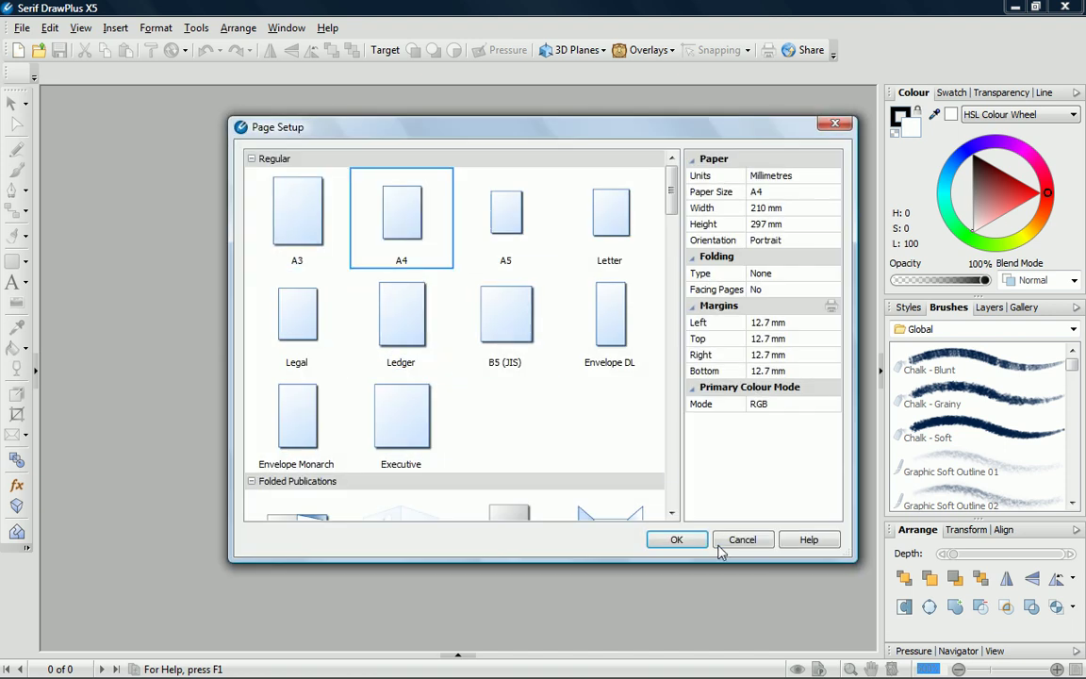
{"action": "left_click", "coordinate": [677, 541]}
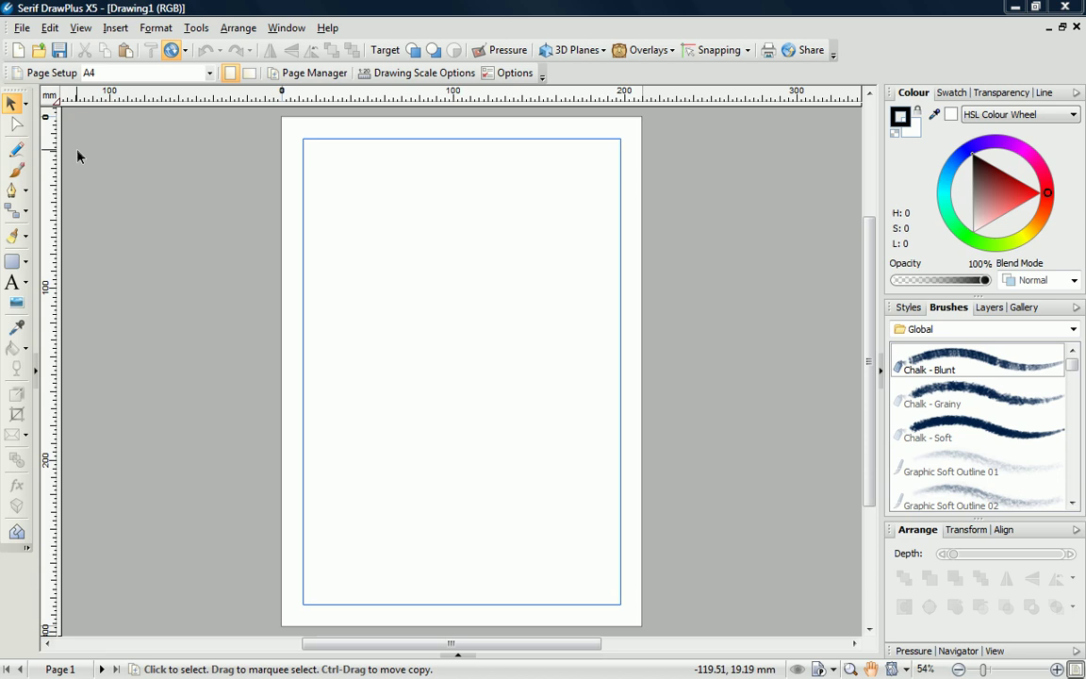
{"action": "left_click", "coordinate": [19, 151]}
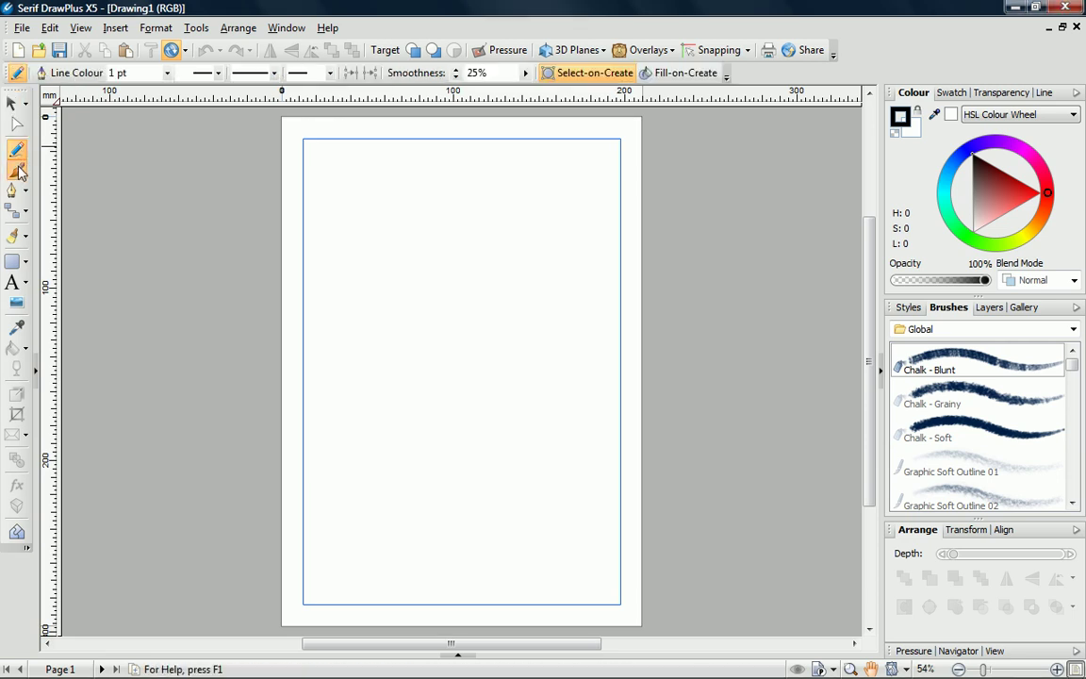
{"action": "left_click", "coordinate": [16, 169]}
{"action": "left_click", "coordinate": [13, 261]}
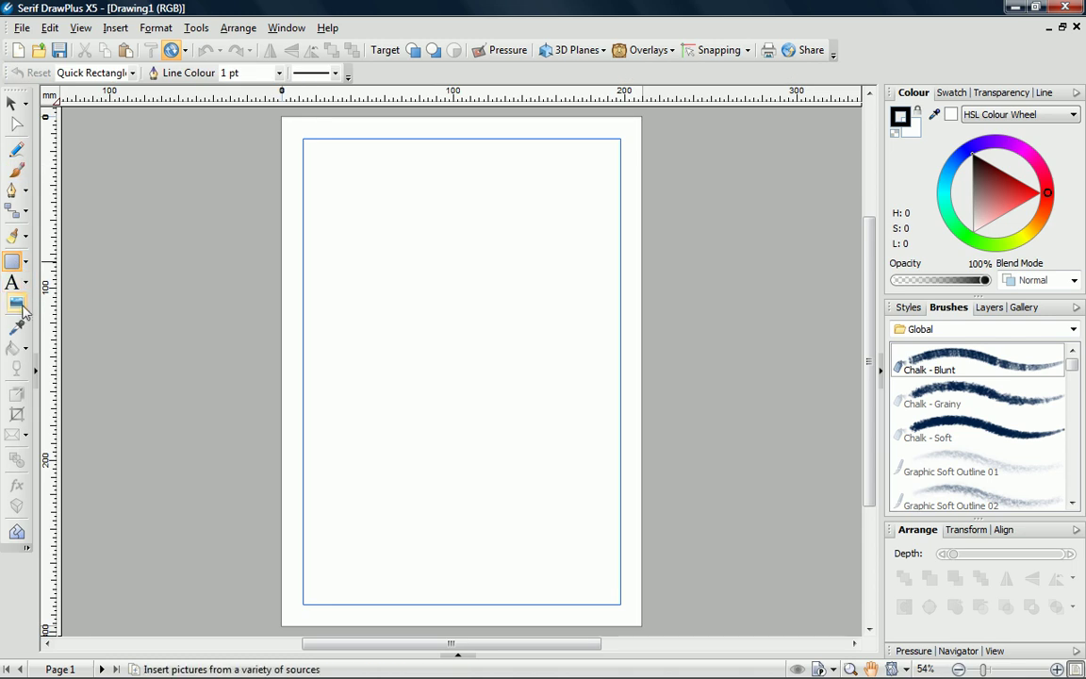
Open and cancel Insert Picture, try the Pen, Brush and Pencil tools, and return to Pointer
{"action": "left_click", "coordinate": [17, 307]}
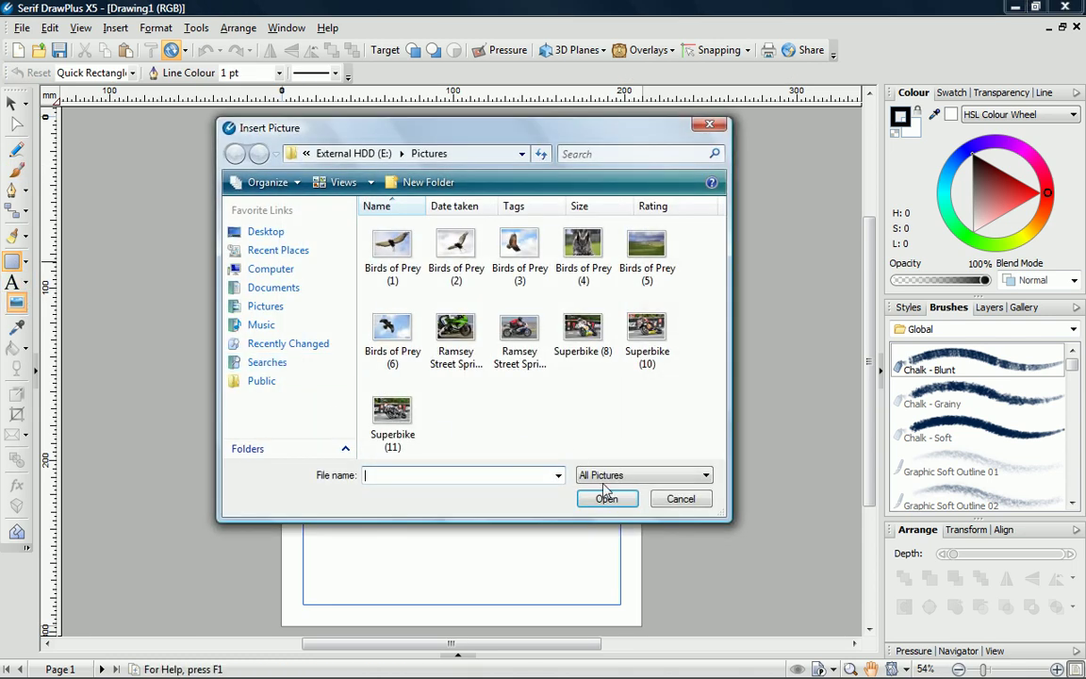
{"action": "left_click", "coordinate": [679, 500]}
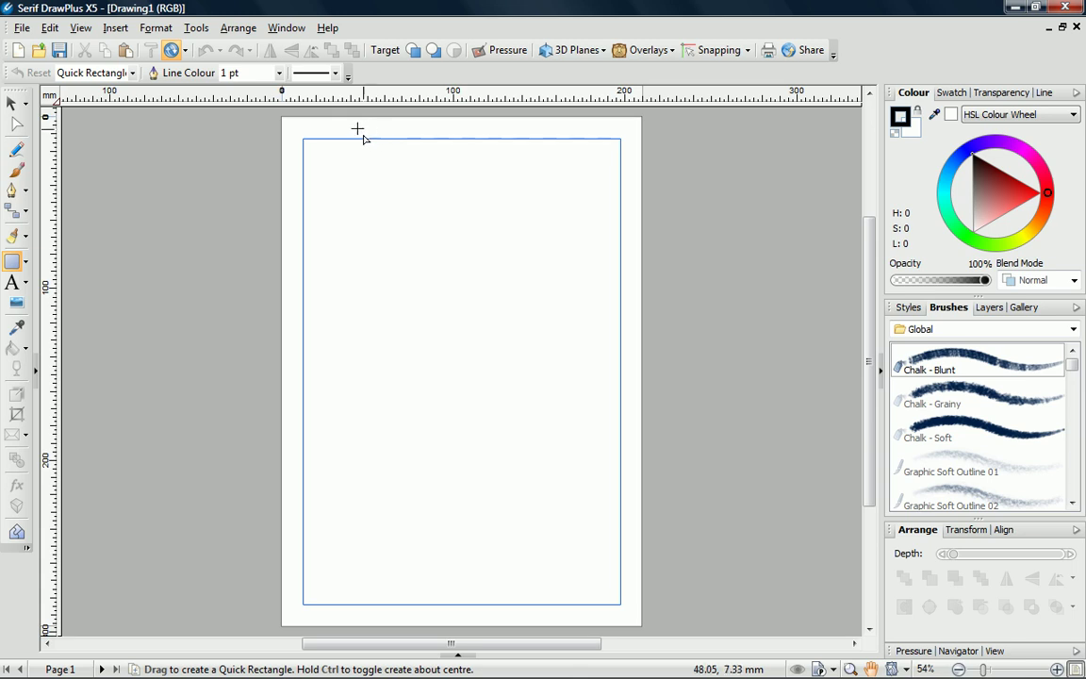
{"action": "left_click", "coordinate": [13, 192]}
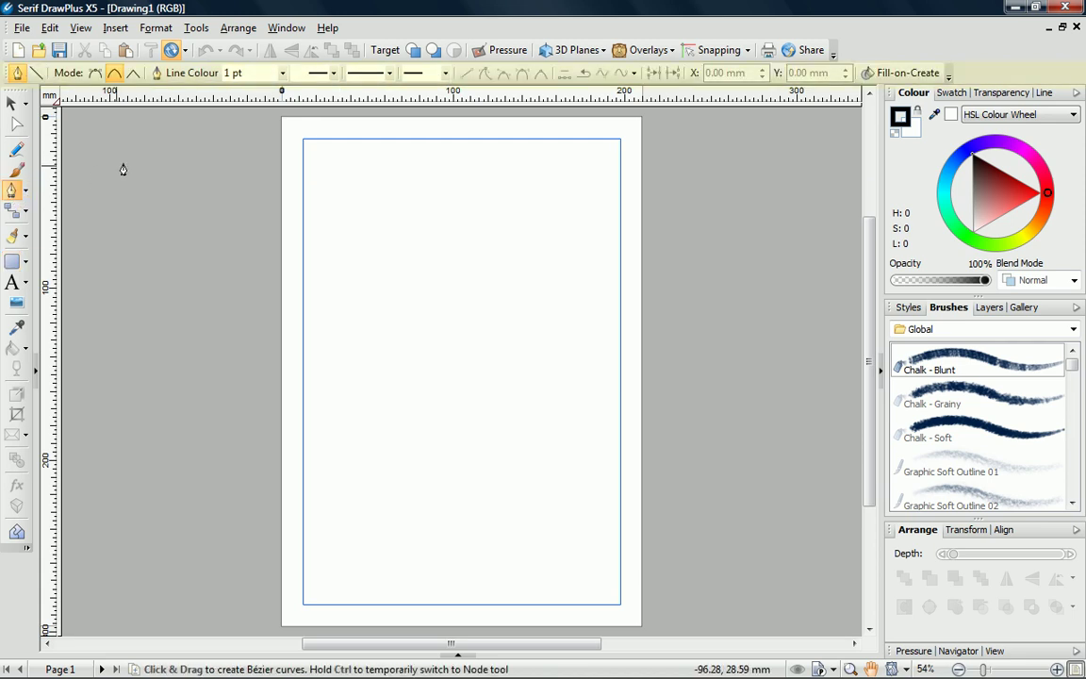
{"action": "left_click", "coordinate": [16, 170]}
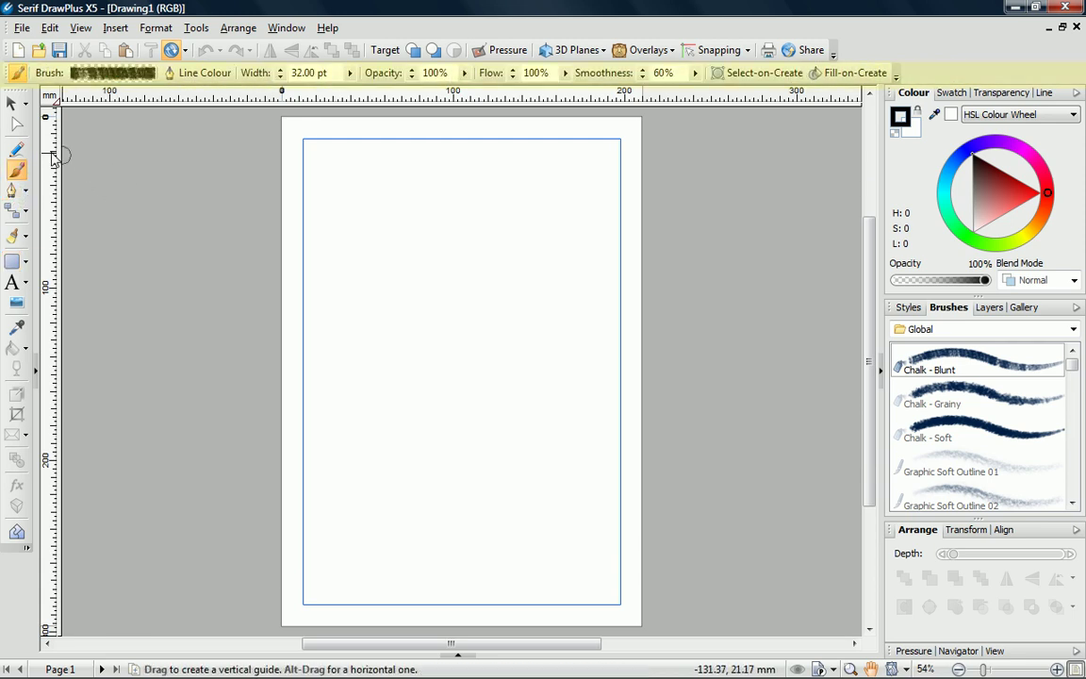
{"action": "left_click", "coordinate": [16, 149]}
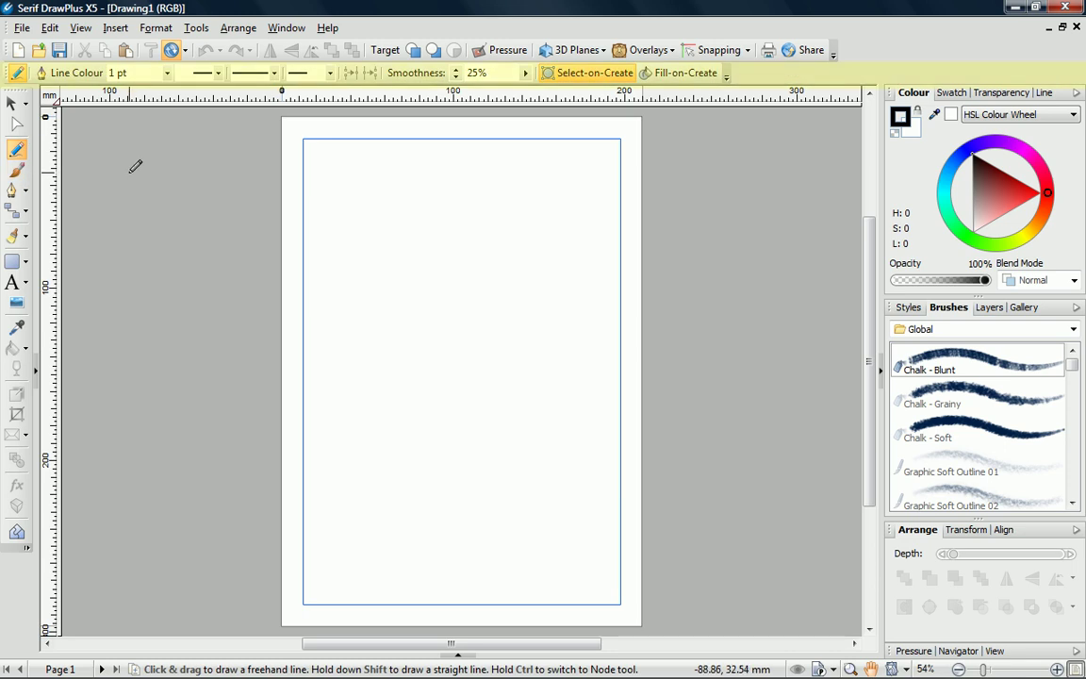
{"action": "left_click", "coordinate": [12, 102]}
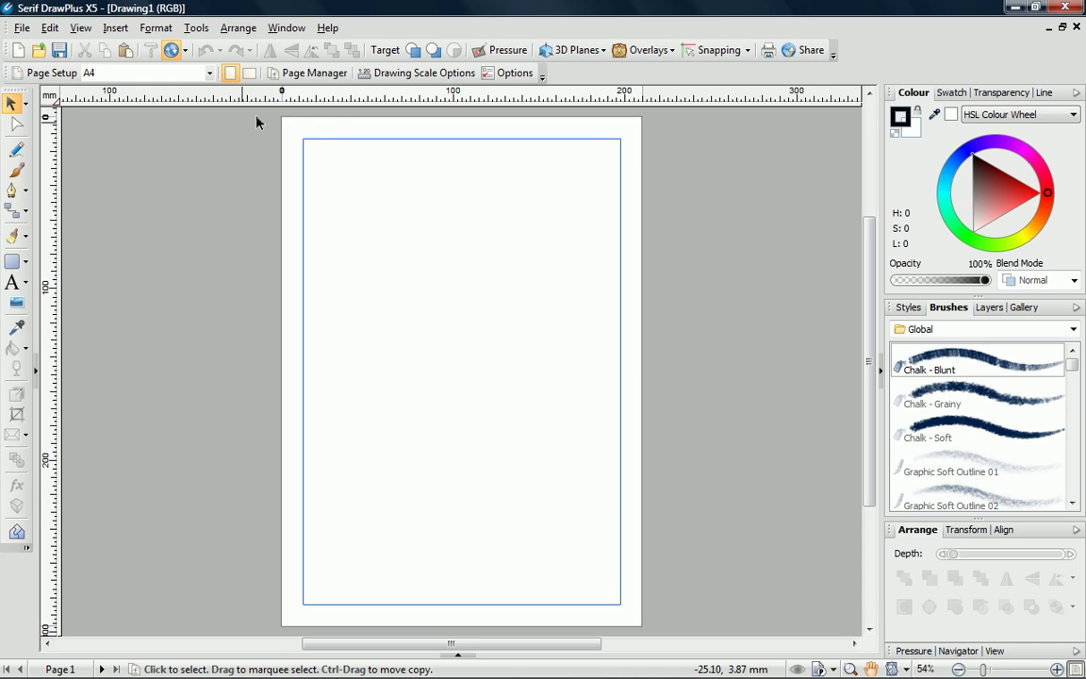
{"action": "left_click", "coordinate": [249, 72]}
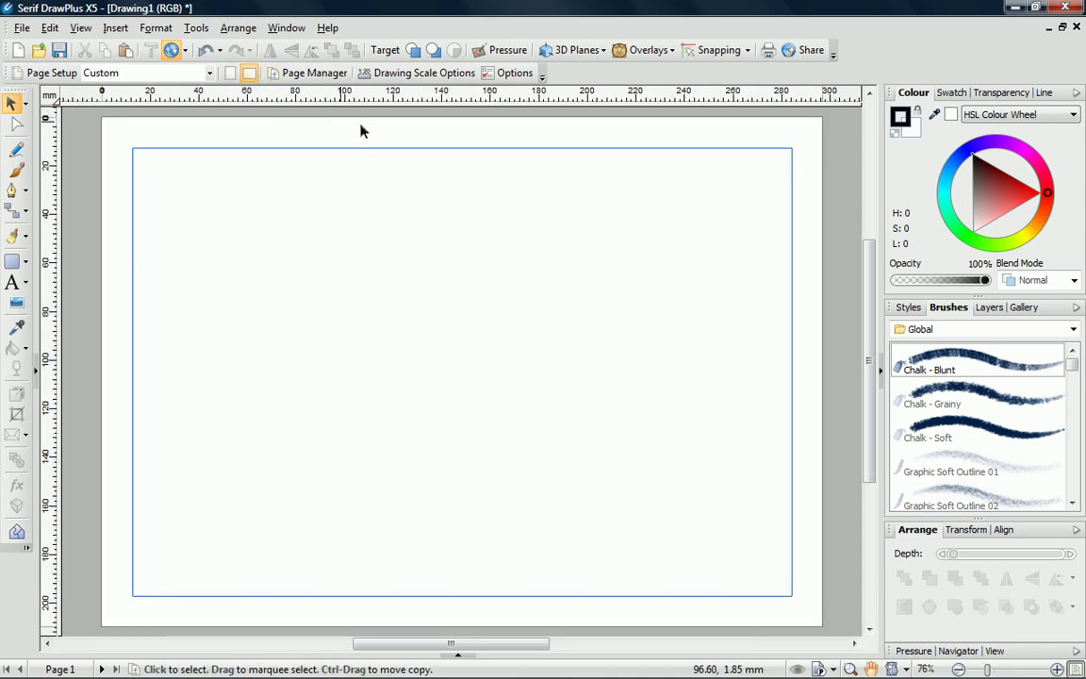
{"action": "left_click", "coordinate": [950, 93]}
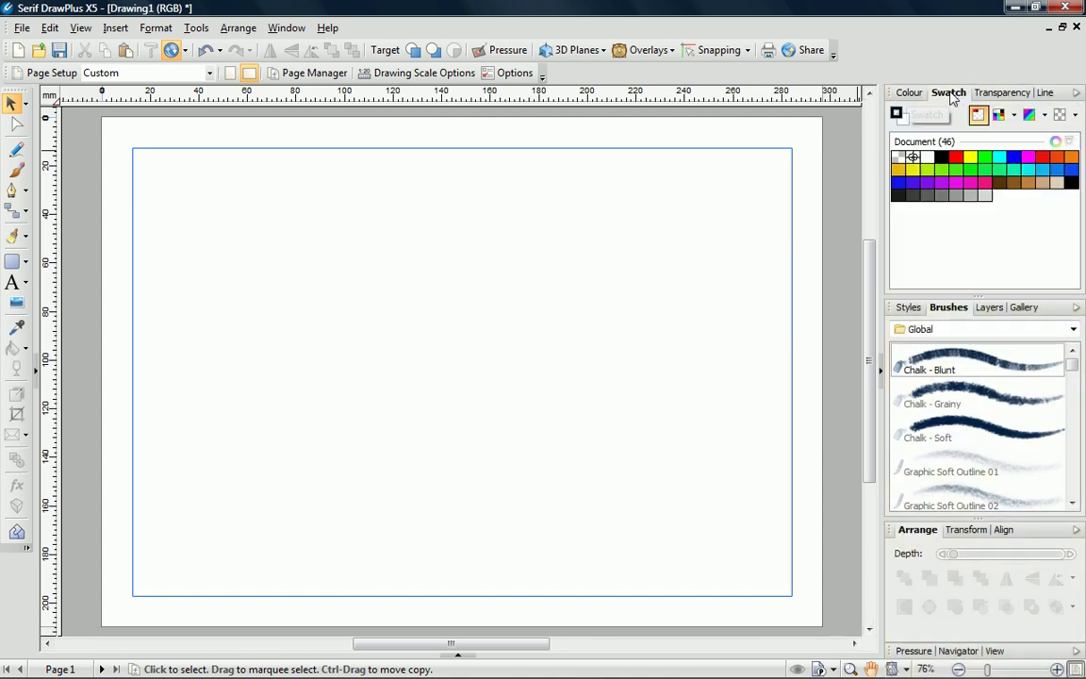
{"action": "left_click", "coordinate": [1001, 93]}
{"action": "left_click", "coordinate": [1054, 94]}
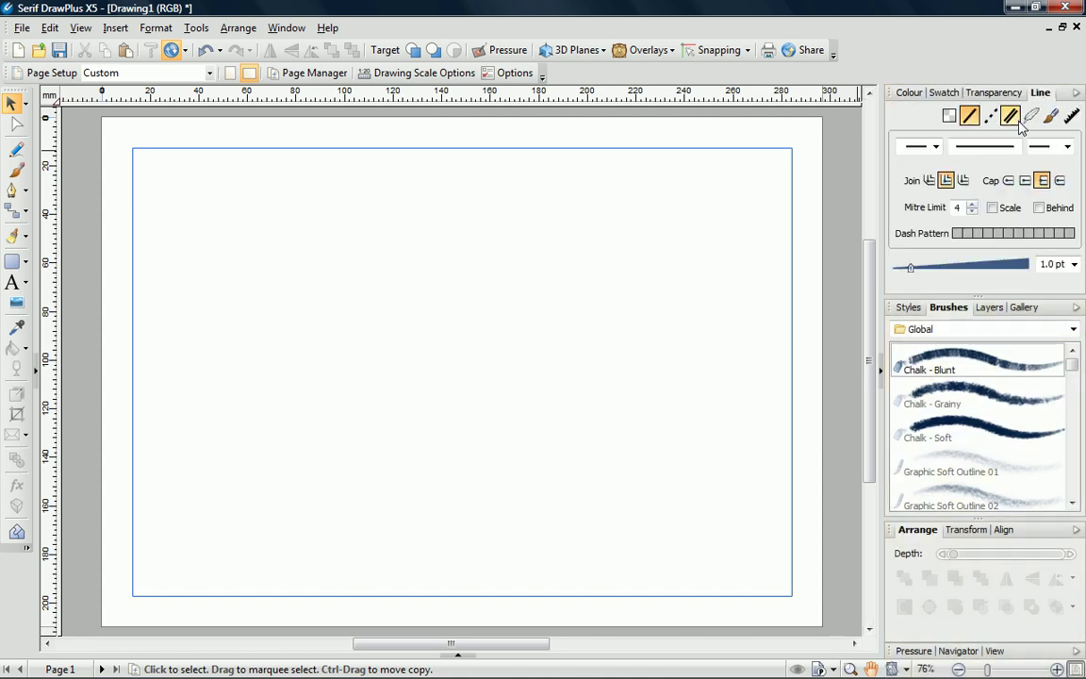
{"action": "left_click", "coordinate": [911, 92]}
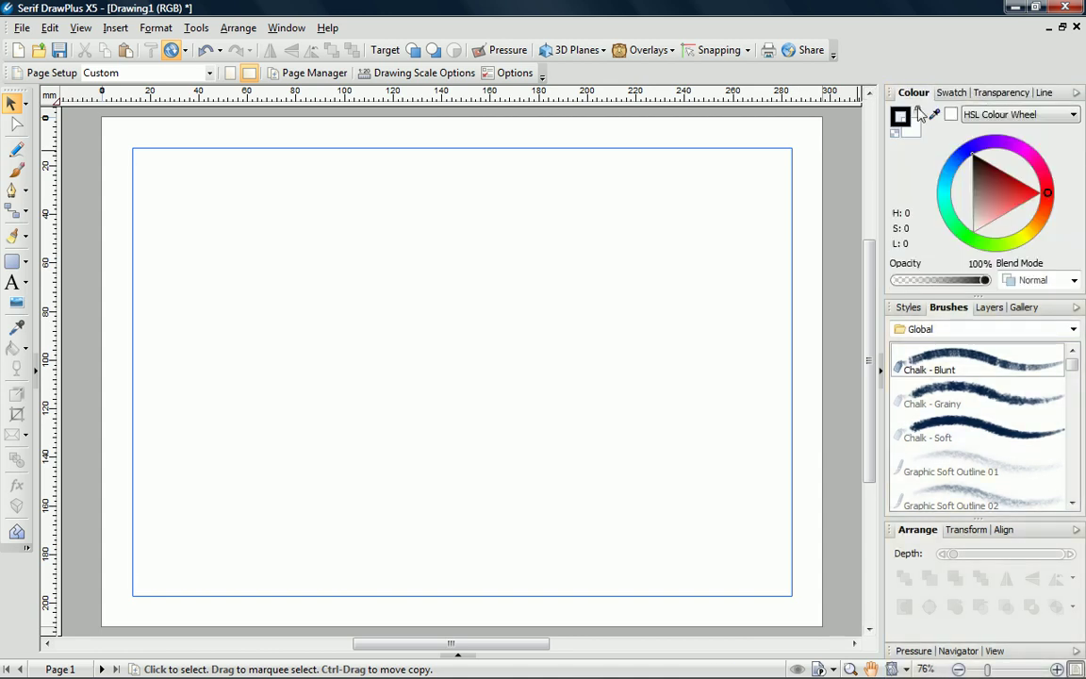
{"action": "left_click", "coordinate": [911, 310]}
{"action": "left_click", "coordinate": [946, 308]}
{"action": "left_click", "coordinate": [1022, 309]}
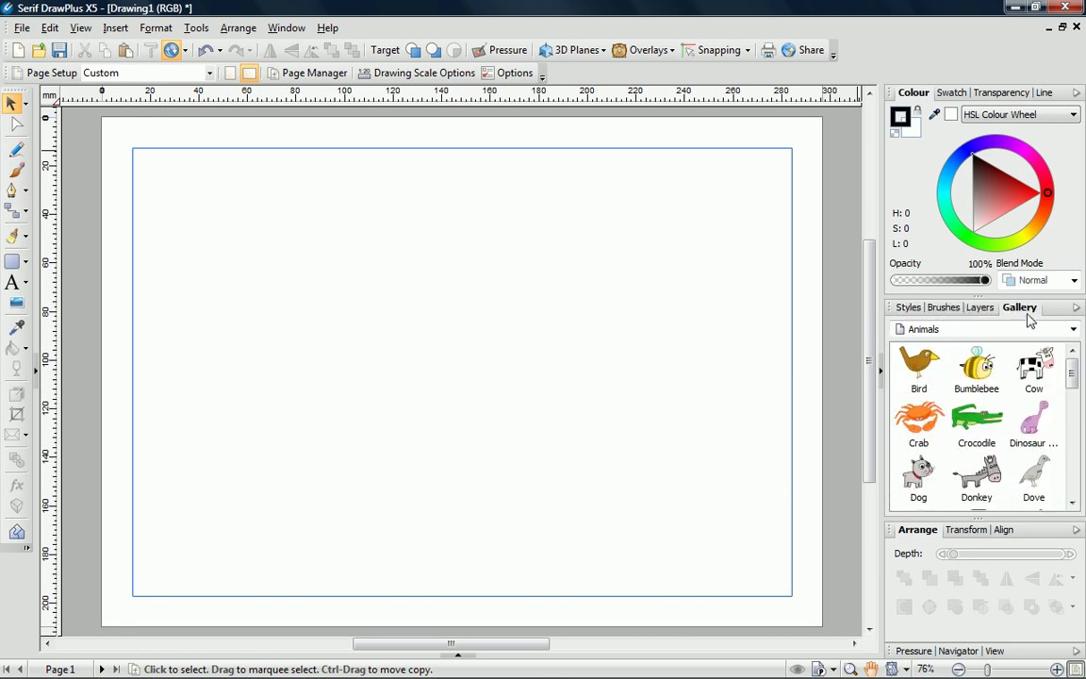
{"action": "left_click", "coordinate": [943, 309]}
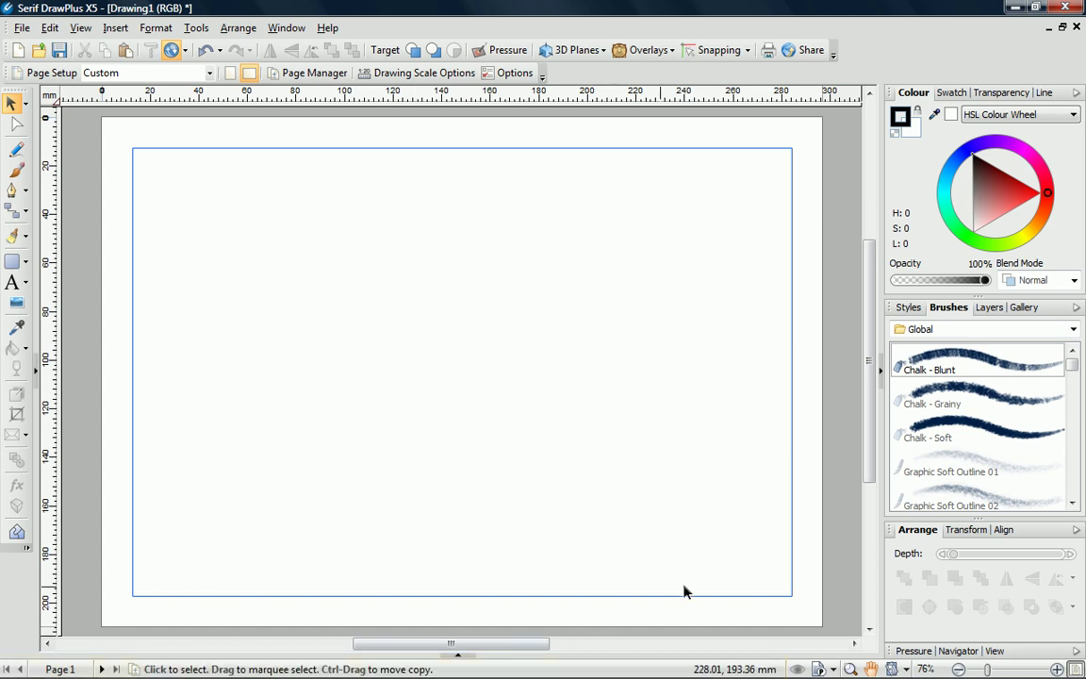
{"action": "left_click_drag", "start_coordinate": [987, 670], "coordinate": [988, 669]}
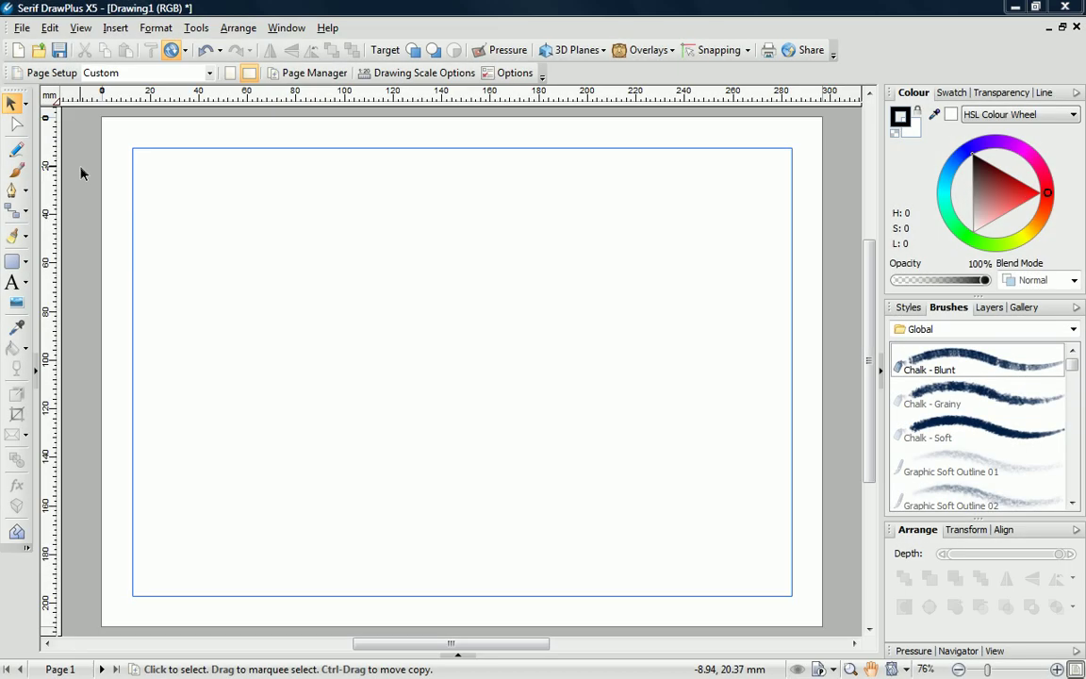
Paint a 55 pt black chalk brush stroke waving across the upper page
{"action": "left_click", "coordinate": [18, 172]}
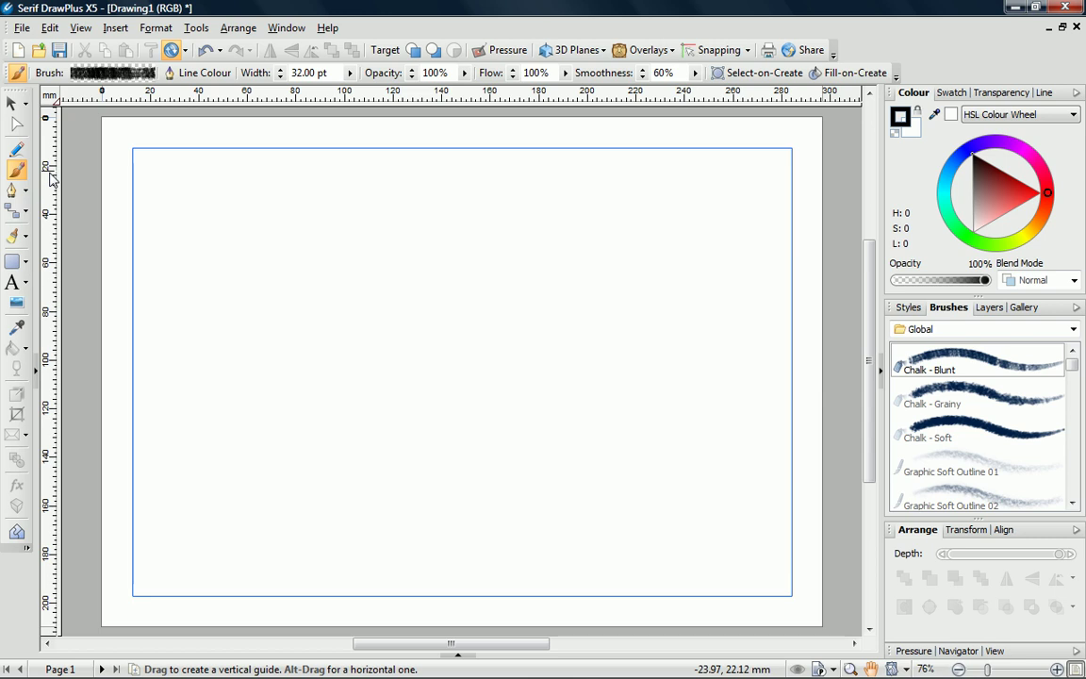
{"action": "left_click", "coordinate": [349, 73]}
{"action": "left_click_drag", "start_coordinate": [271, 95], "coordinate": [295, 99]}
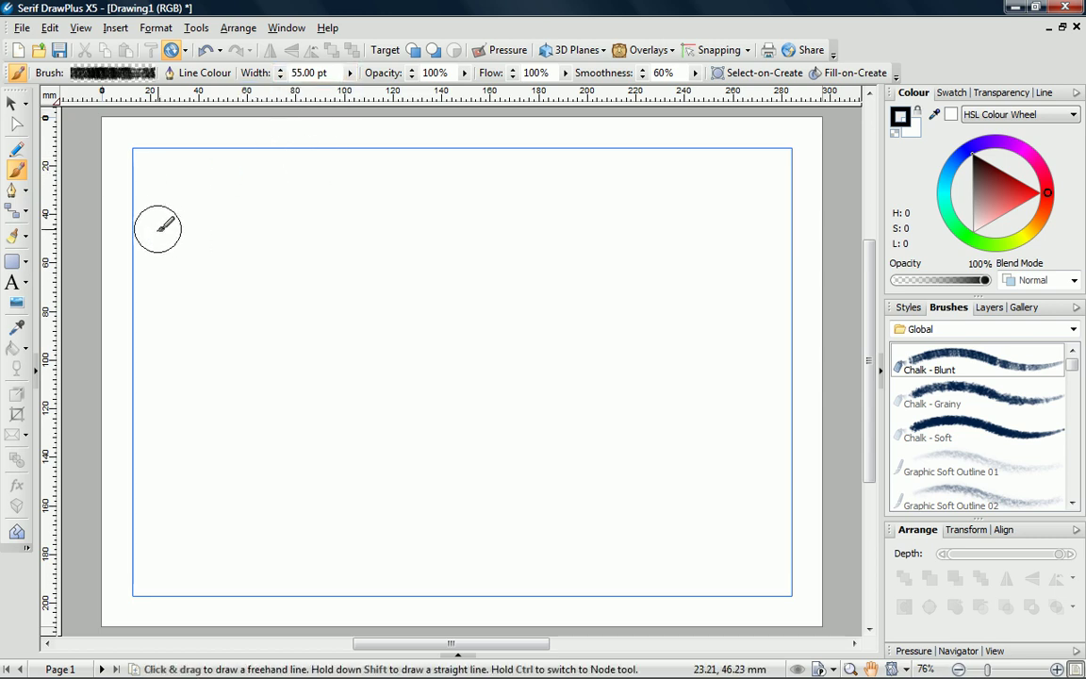
{"action": "mouse_move", "coordinate": [157, 228]}
{"action": "left_mouse_down"}
{"action": "mouse_move", "coordinate": [182, 213]}
{"action": "mouse_move", "coordinate": [340, 208]}
{"action": "mouse_move", "coordinate": [547, 243]}
{"action": "mouse_move", "coordinate": [779, 217]}
{"action": "left_mouse_up"}
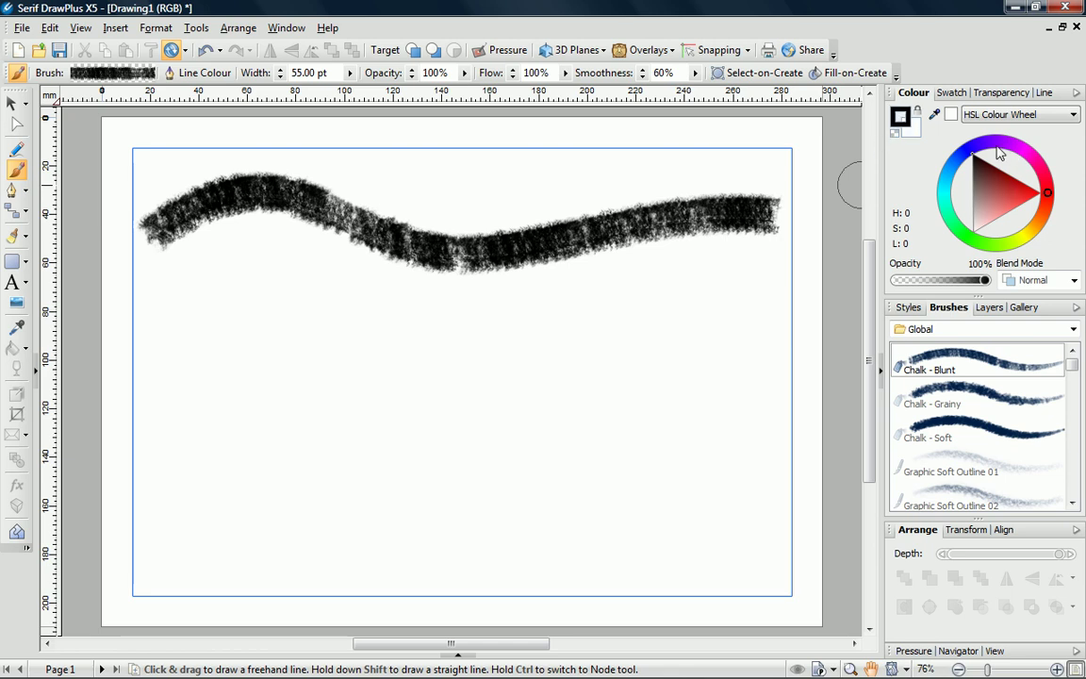
Paint a lighter blue-violet chalk stroke below the black one
{"action": "left_click_drag", "start_coordinate": [982, 145], "coordinate": [977, 149]}
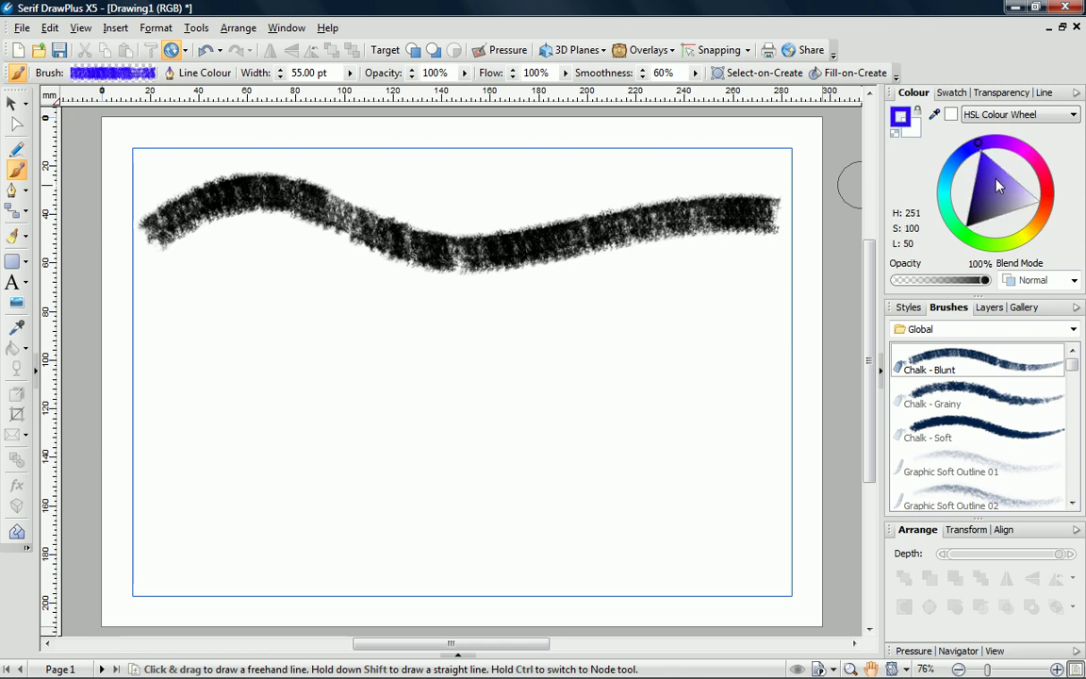
{"action": "left_click_drag", "start_coordinate": [997, 190], "coordinate": [999, 187]}
{"action": "left_click", "coordinate": [1002, 196]}
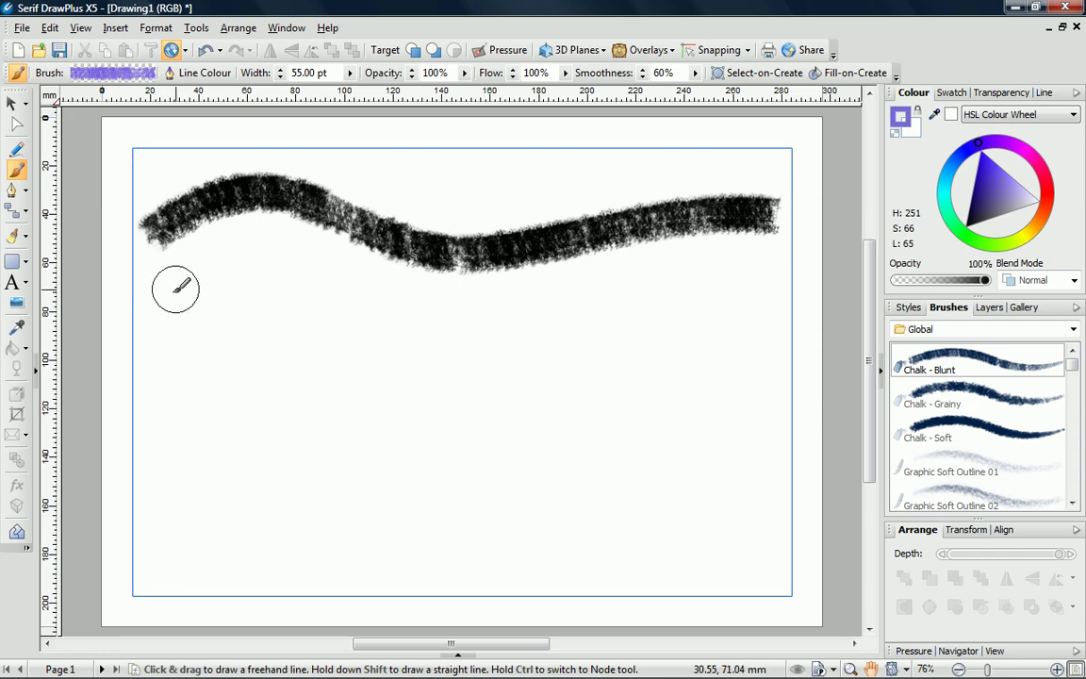
{"action": "mouse_move", "coordinate": [168, 292]}
{"action": "left_mouse_down"}
{"action": "mouse_move", "coordinate": [546, 306]}
{"action": "mouse_move", "coordinate": [710, 276]}
{"action": "mouse_move", "coordinate": [740, 284]}
{"action": "left_mouse_up"}
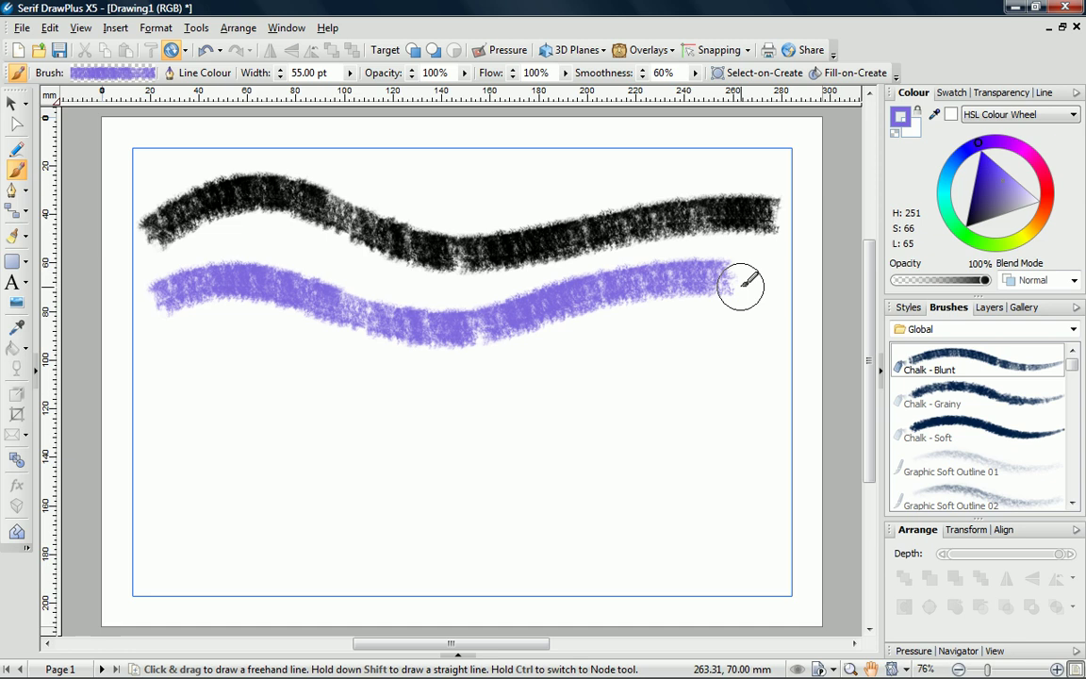
Paint a Grunge 01 brush stroke below the other strokes
{"action": "left_click", "coordinate": [928, 329]}
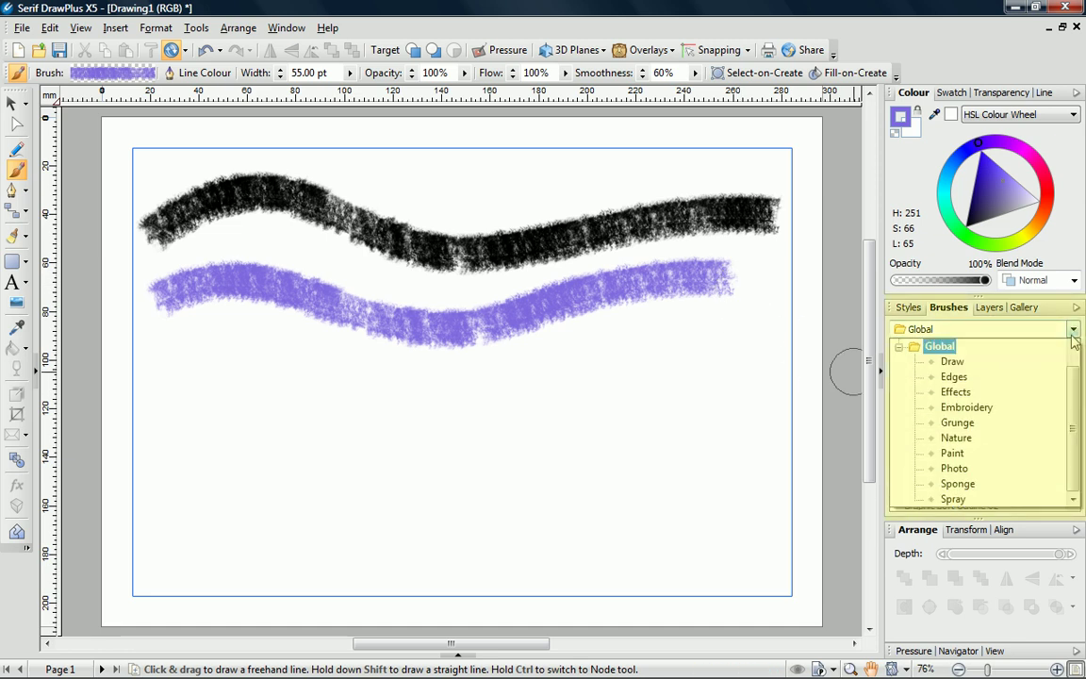
{"action": "left_click", "coordinate": [980, 364]}
{"action": "left_click", "coordinate": [966, 329]}
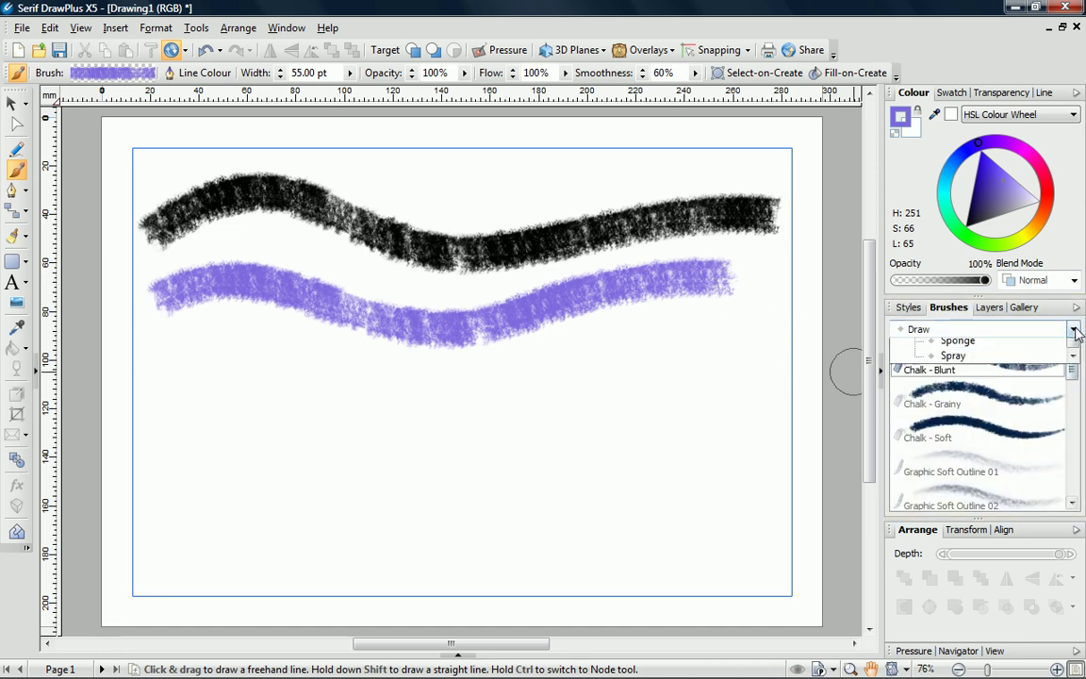
{"action": "left_click", "coordinate": [957, 422]}
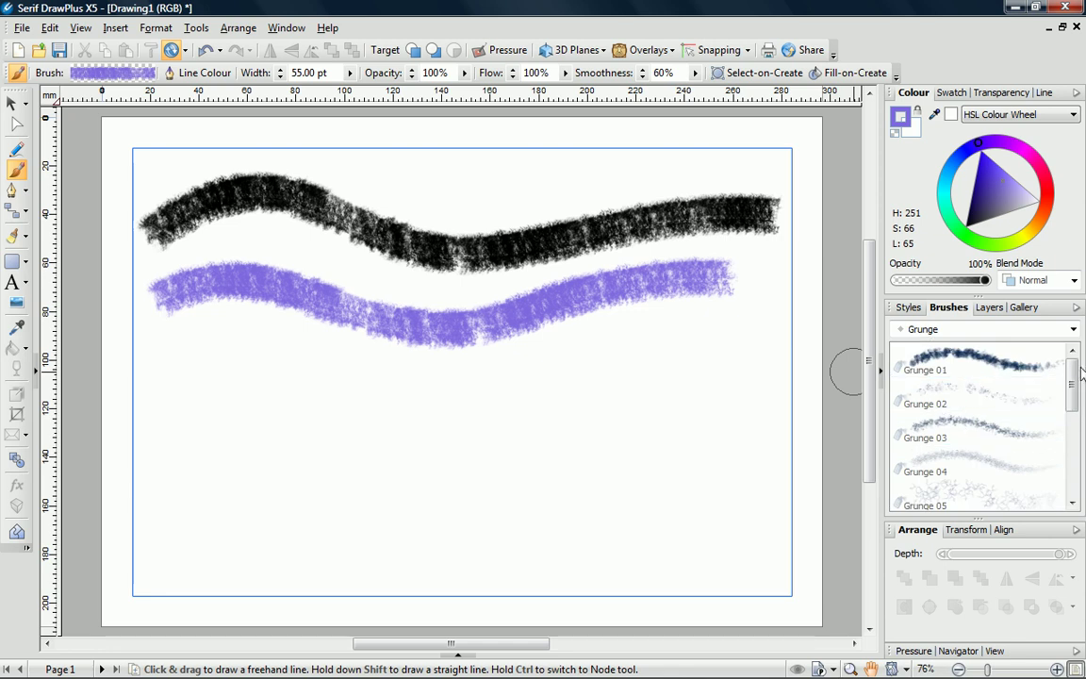
{"action": "left_click", "coordinate": [1020, 370]}
{"action": "mouse_move", "coordinate": [158, 414]}
{"action": "left_mouse_down"}
{"action": "mouse_move", "coordinate": [270, 373]}
{"action": "mouse_move", "coordinate": [474, 415]}
{"action": "mouse_move", "coordinate": [728, 360]}
{"action": "left_mouse_up"}
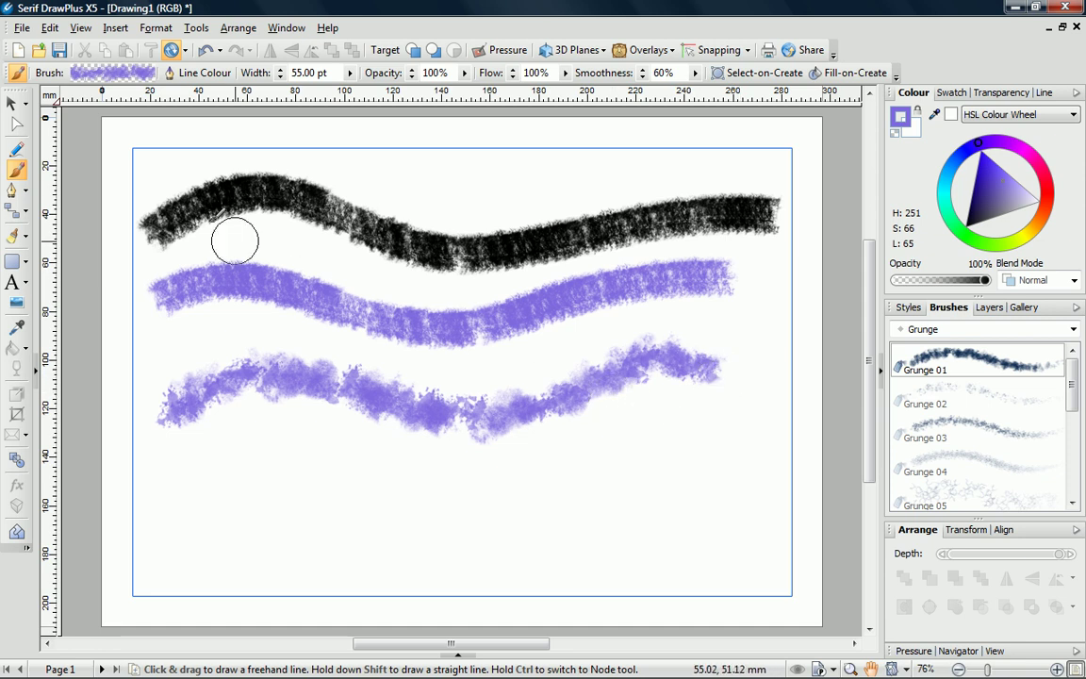
Recolour the grunge stroke pink-red
{"action": "left_click", "coordinate": [17, 106]}
{"action": "left_click", "coordinate": [439, 417]}
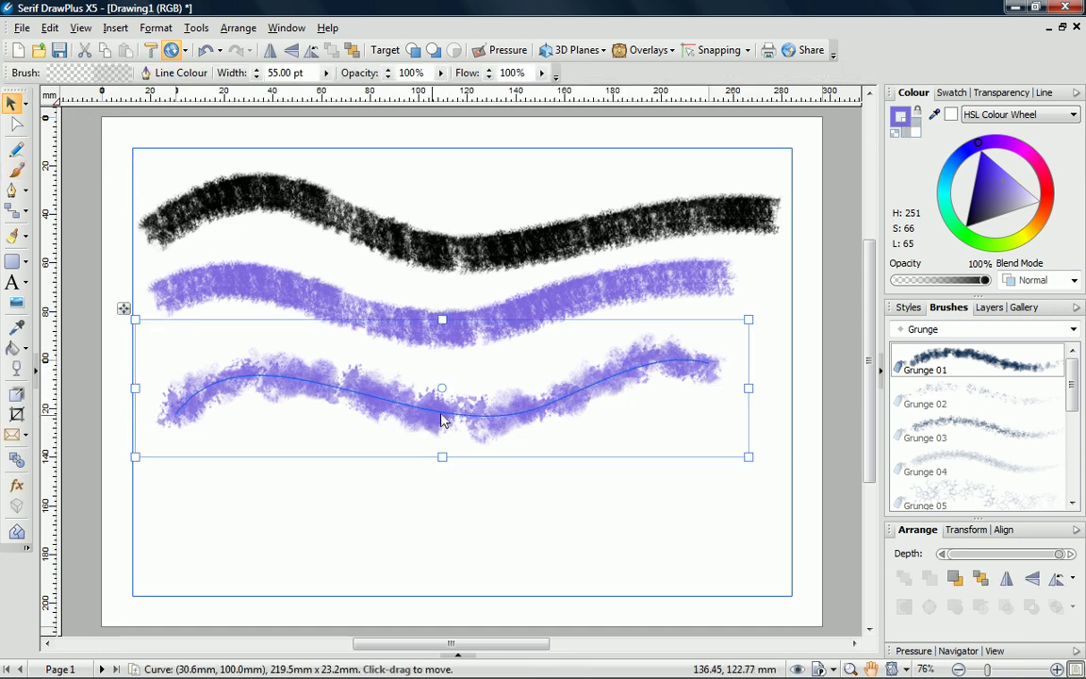
{"action": "mouse_move", "coordinate": [994, 154]}
{"action": "left_mouse_down"}
{"action": "mouse_move", "coordinate": [1047, 189]}
{"action": "mouse_move", "coordinate": [1022, 206]}
{"action": "mouse_move", "coordinate": [1034, 205]}
{"action": "left_mouse_up"}
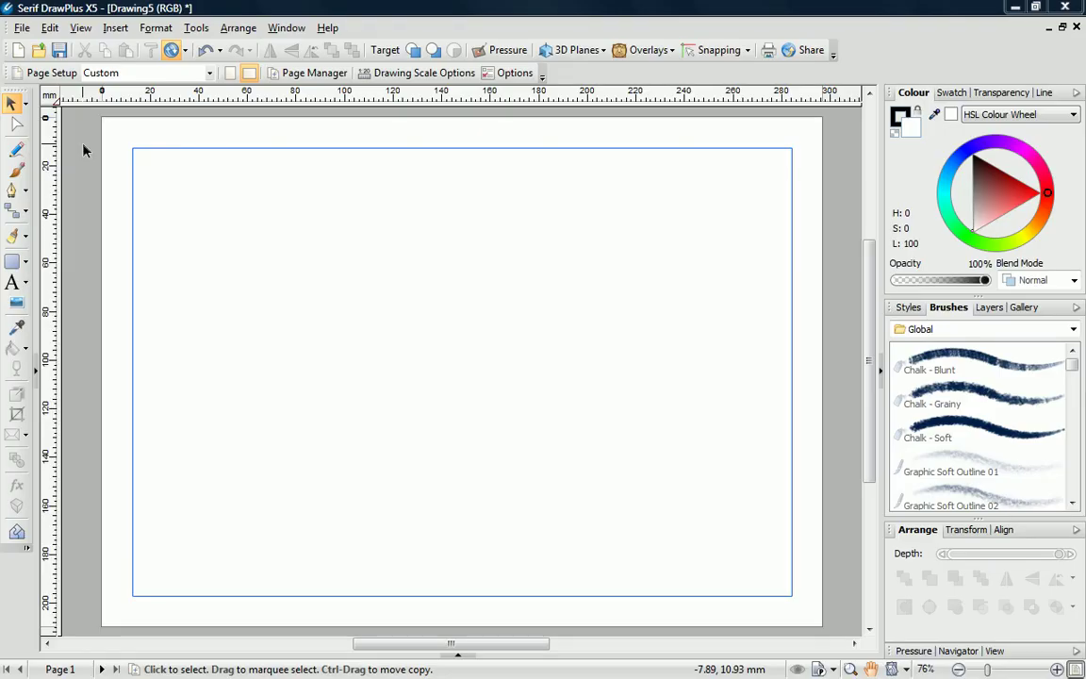
Draw a yellow 7.5 pt wavy pencil line and an orange one below it
{"action": "left_click", "coordinate": [16, 149]}
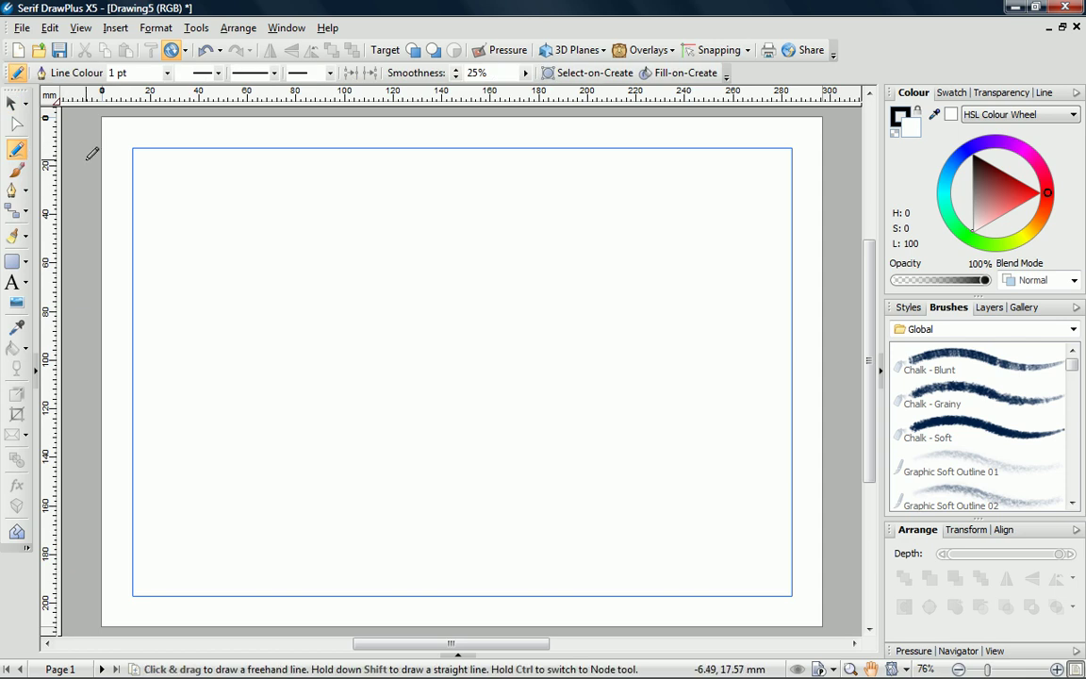
{"action": "left_click", "coordinate": [167, 73]}
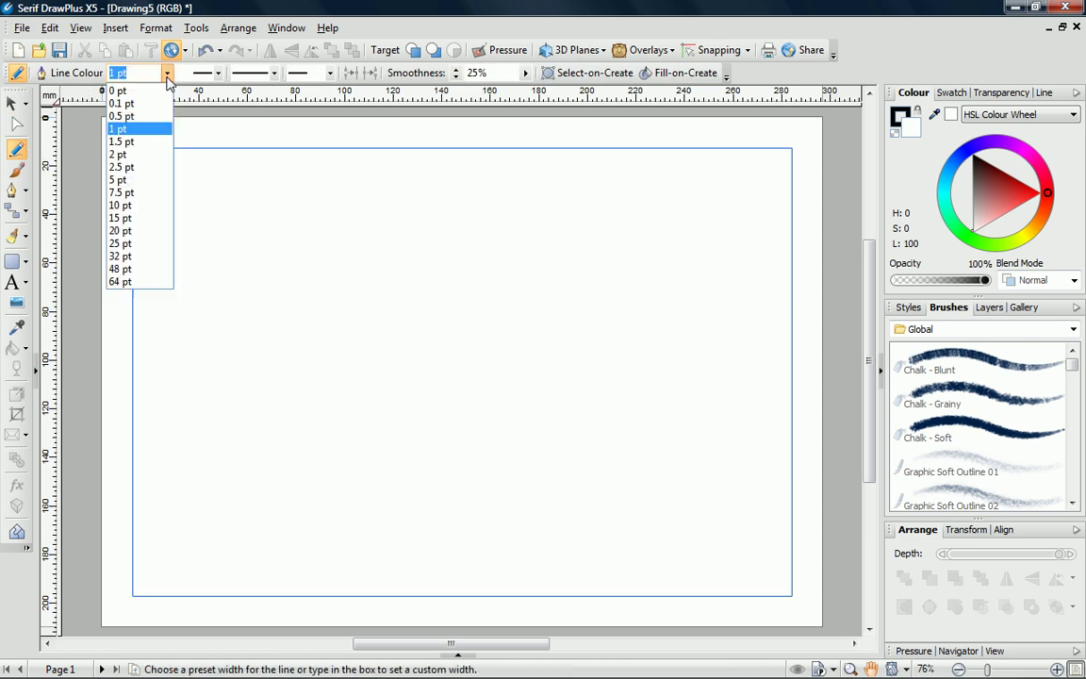
{"action": "left_click", "coordinate": [155, 190]}
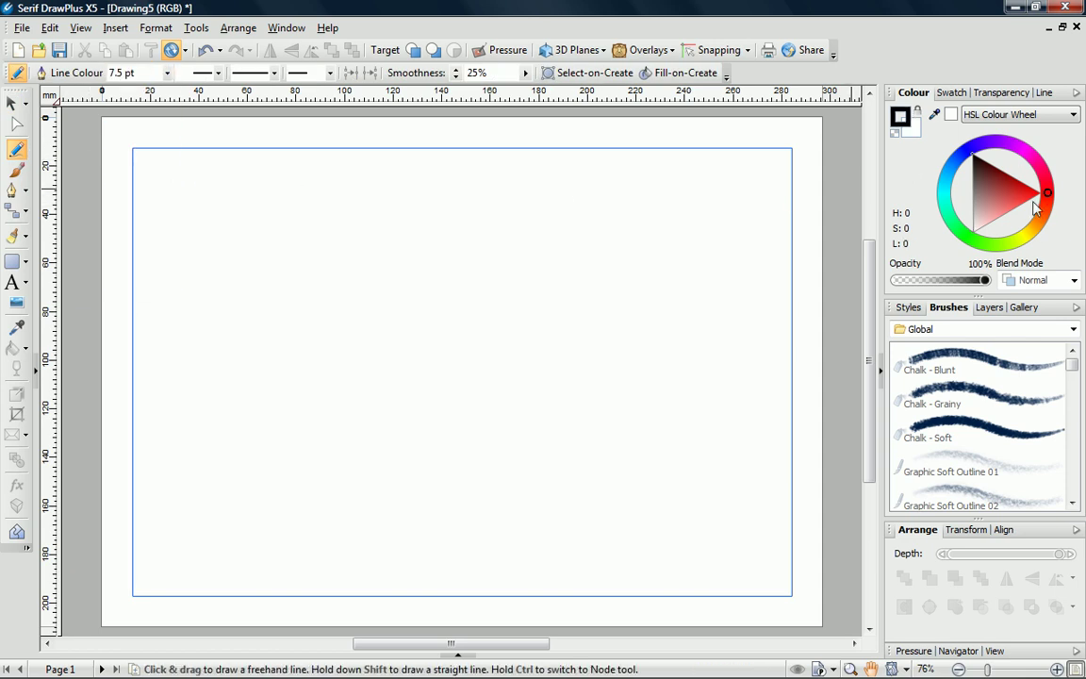
{"action": "left_click", "coordinate": [1032, 233]}
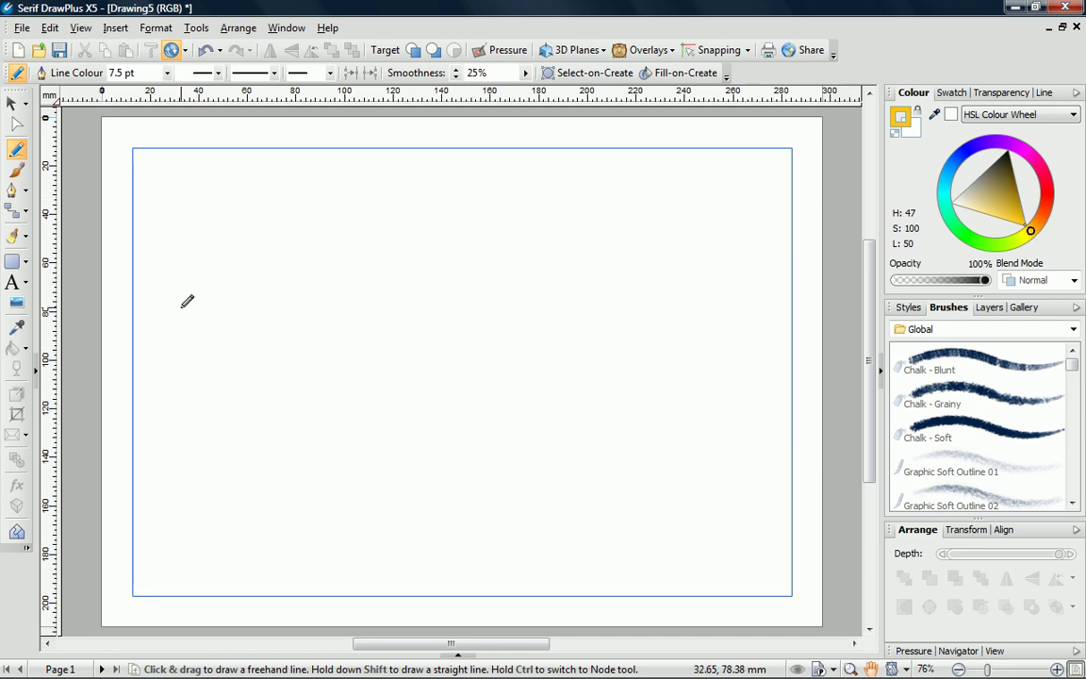
{"action": "mouse_move", "coordinate": [181, 304]}
{"action": "left_mouse_down"}
{"action": "mouse_move", "coordinate": [229, 266]}
{"action": "mouse_move", "coordinate": [404, 230]}
{"action": "mouse_move", "coordinate": [494, 307]}
{"action": "mouse_move", "coordinate": [665, 239]}
{"action": "left_mouse_up"}
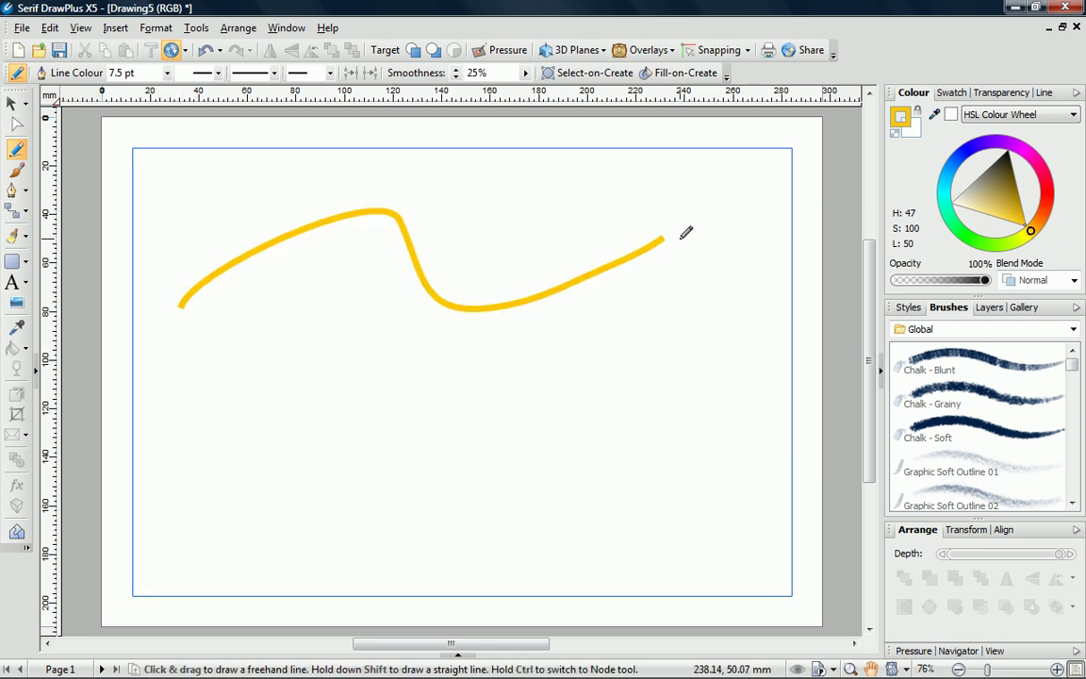
{"action": "left_click", "coordinate": [952, 93]}
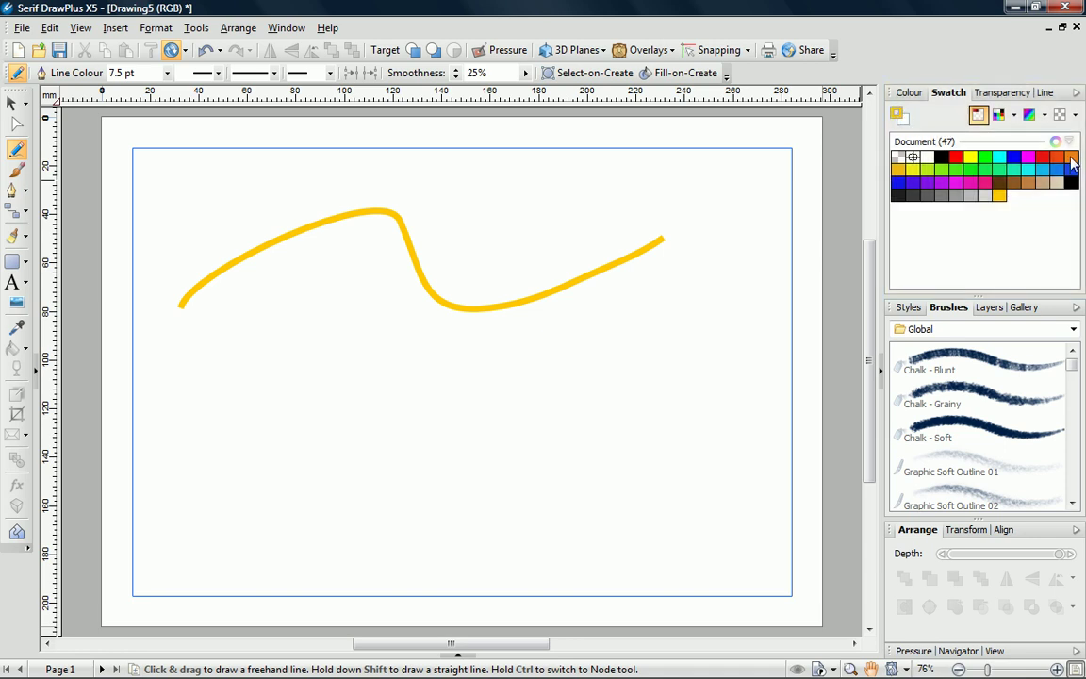
{"action": "mouse_move", "coordinate": [178, 350]}
{"action": "left_mouse_down"}
{"action": "mouse_move", "coordinate": [307, 274]}
{"action": "mouse_move", "coordinate": [491, 366]}
{"action": "mouse_move", "coordinate": [671, 279]}
{"action": "left_mouse_up"}
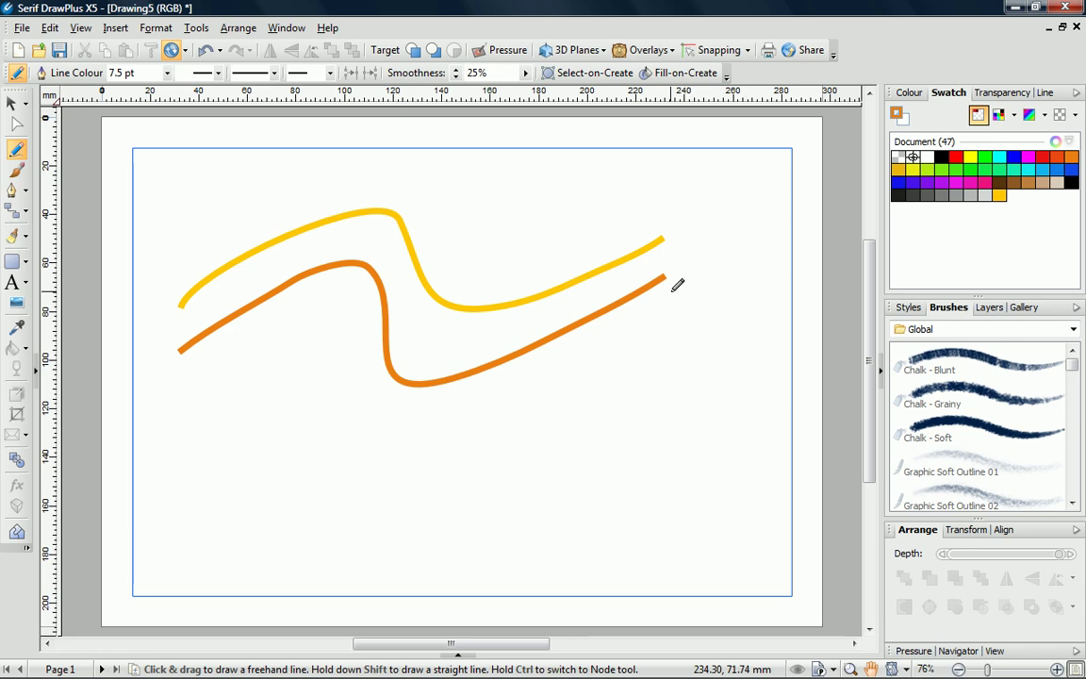
Draw a Quick Star over the curves' right ends with a yellow outline and orange fill
{"action": "left_click", "coordinate": [26, 263]}
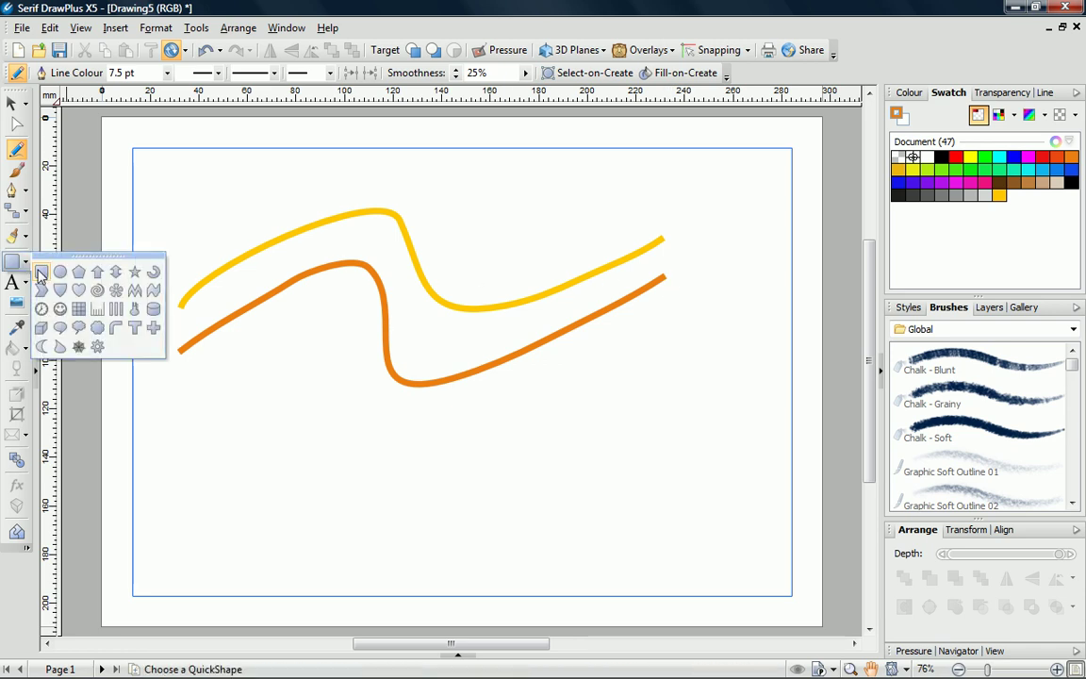
{"action": "left_click", "coordinate": [135, 273]}
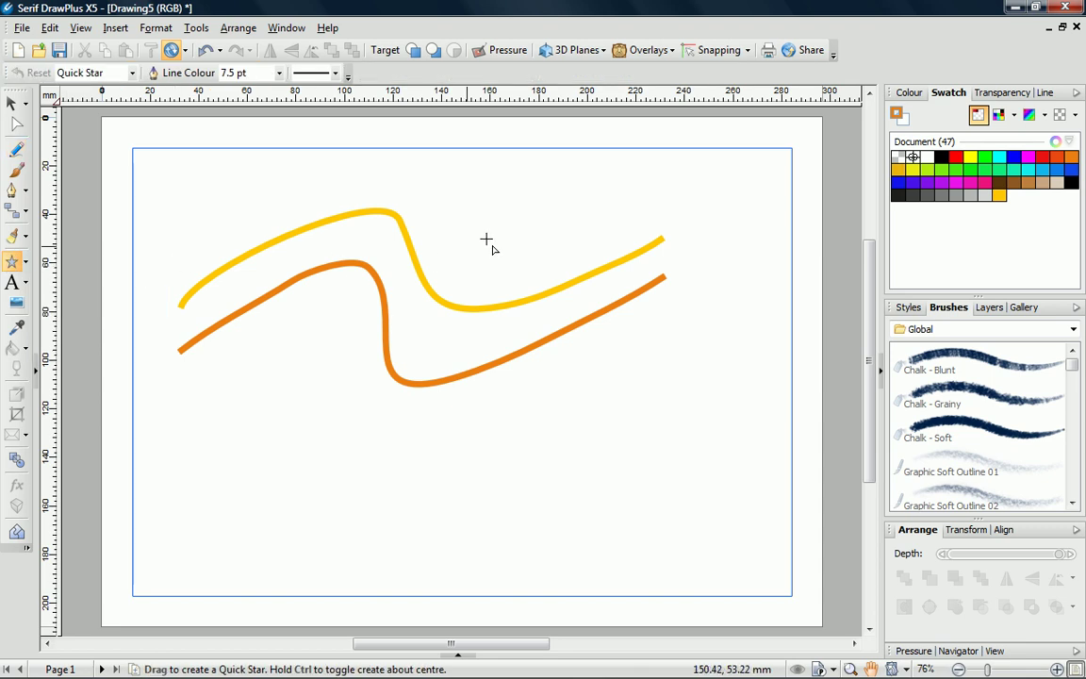
{"action": "left_click_drag", "start_coordinate": [481, 208], "coordinate": [668, 454]}
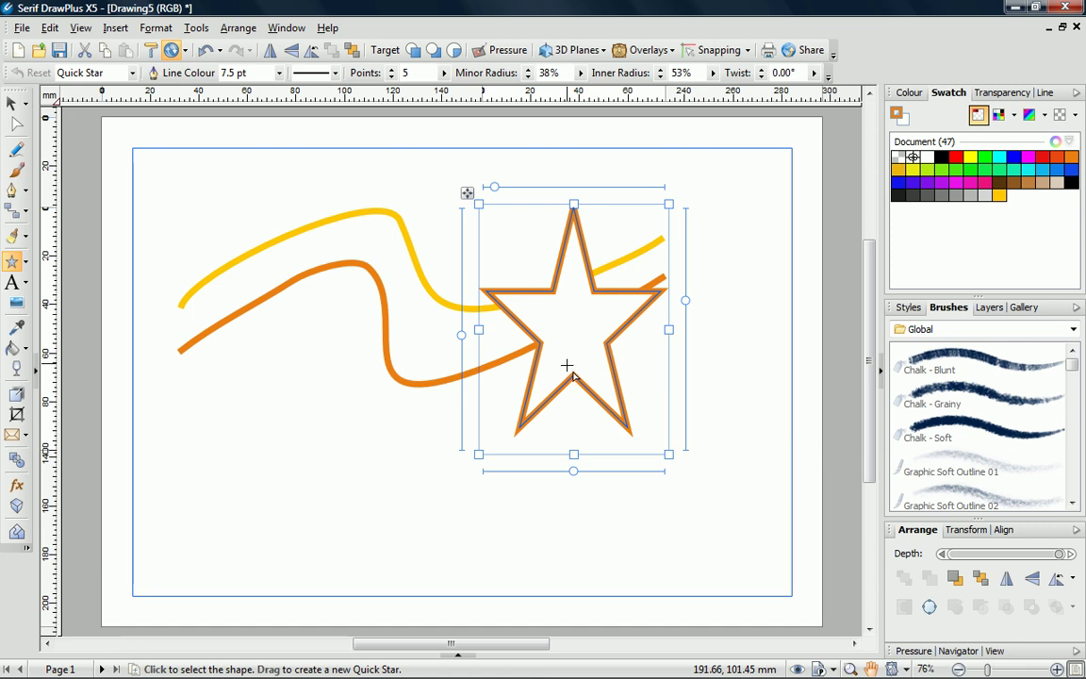
{"action": "left_click", "coordinate": [1000, 195]}
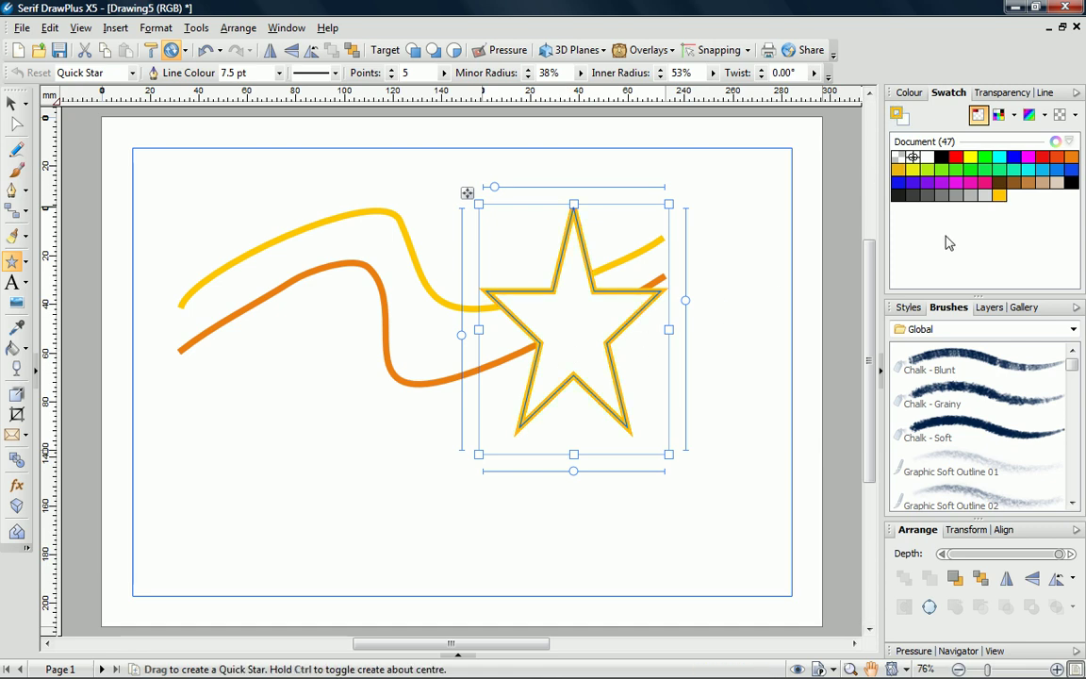
{"action": "left_click", "coordinate": [910, 94]}
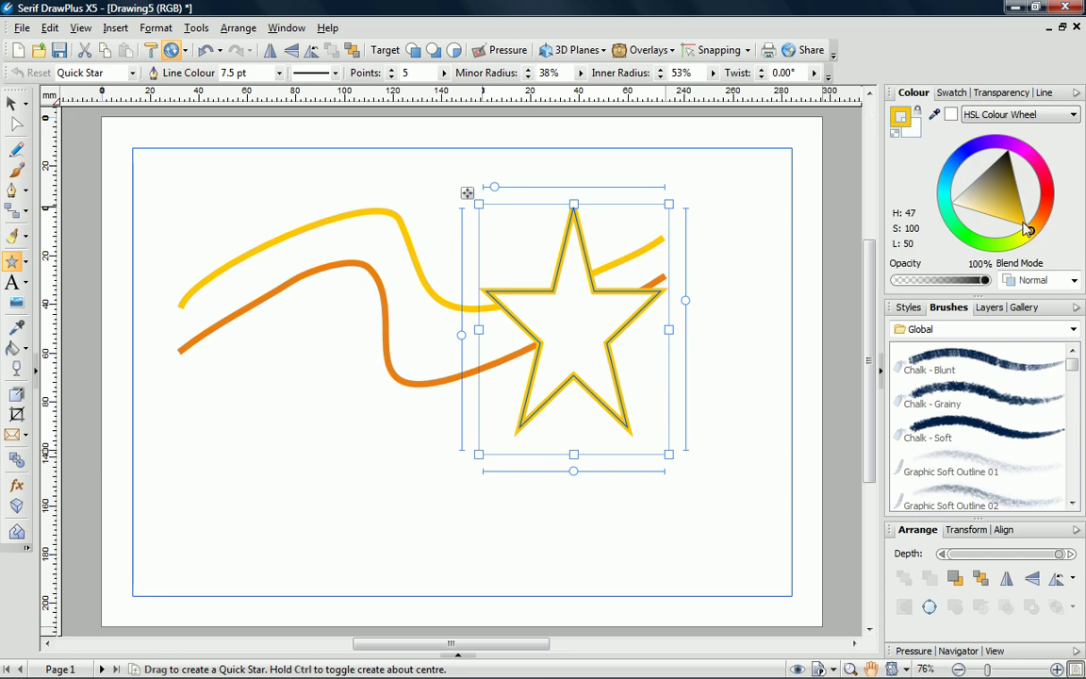
{"action": "left_click", "coordinate": [917, 136]}
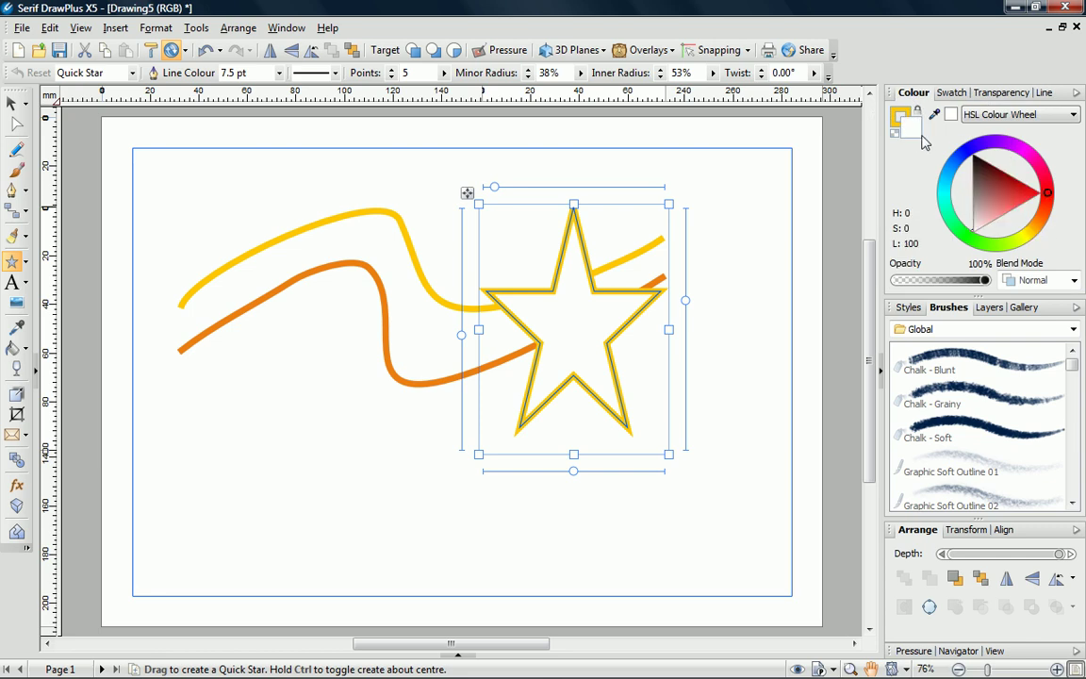
{"action": "left_click_drag", "start_coordinate": [1046, 193], "coordinate": [1038, 228]}
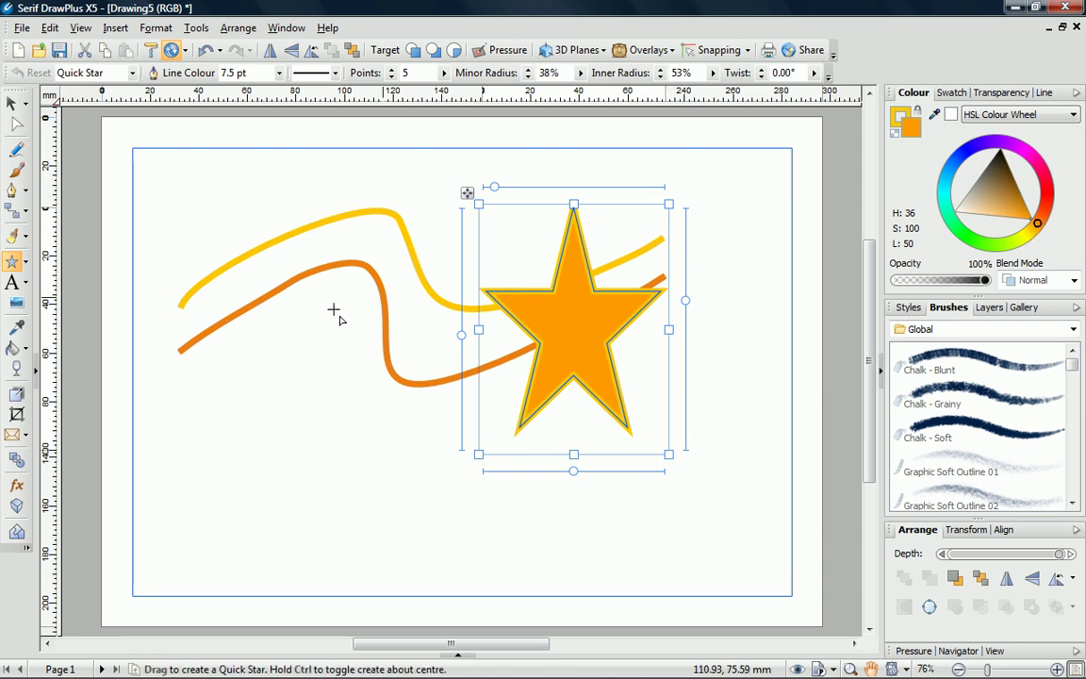
Give the star an orange Square gradient fill
{"action": "left_click", "coordinate": [11, 349]}
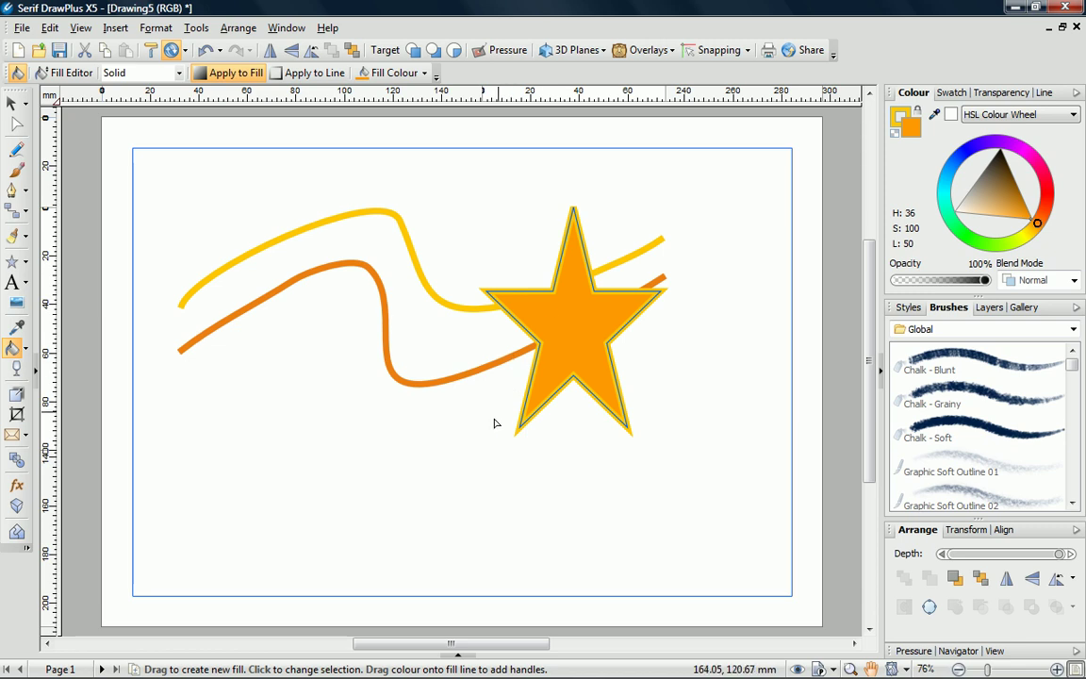
{"action": "left_click_drag", "start_coordinate": [484, 427], "coordinate": [669, 216]}
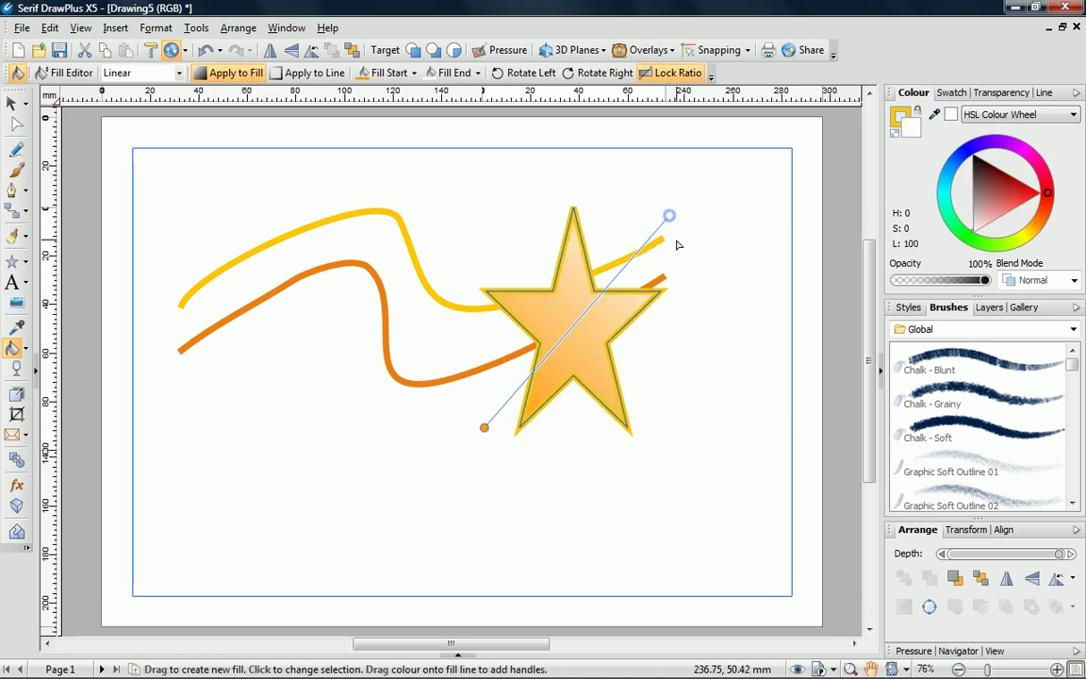
{"action": "left_click", "coordinate": [952, 94]}
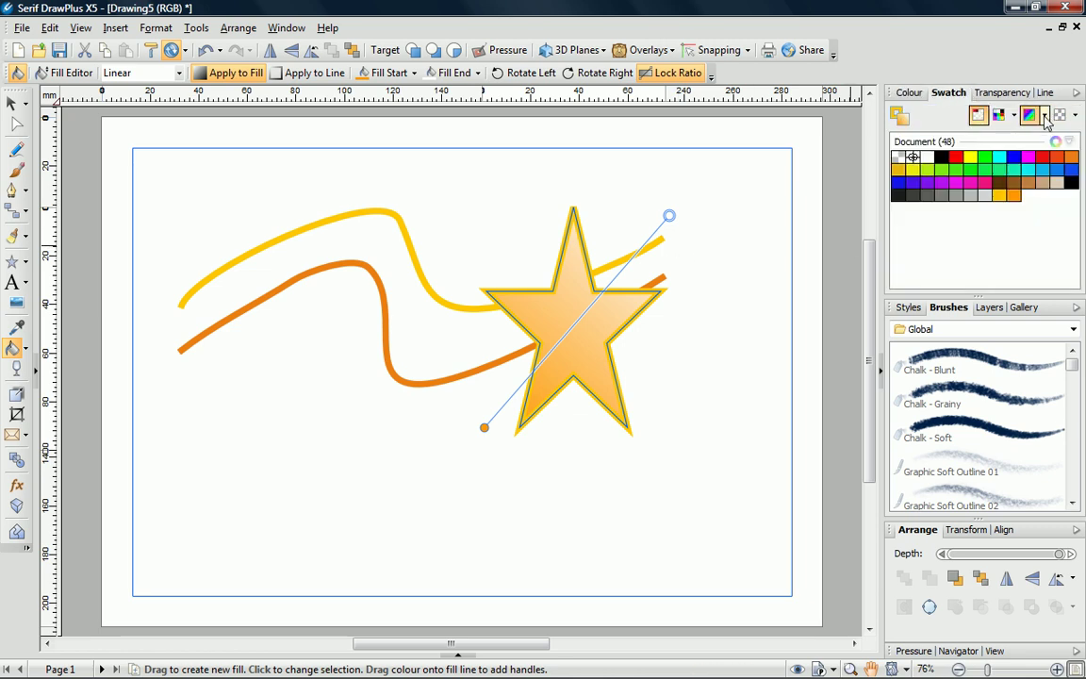
{"action": "left_click", "coordinate": [1044, 114]}
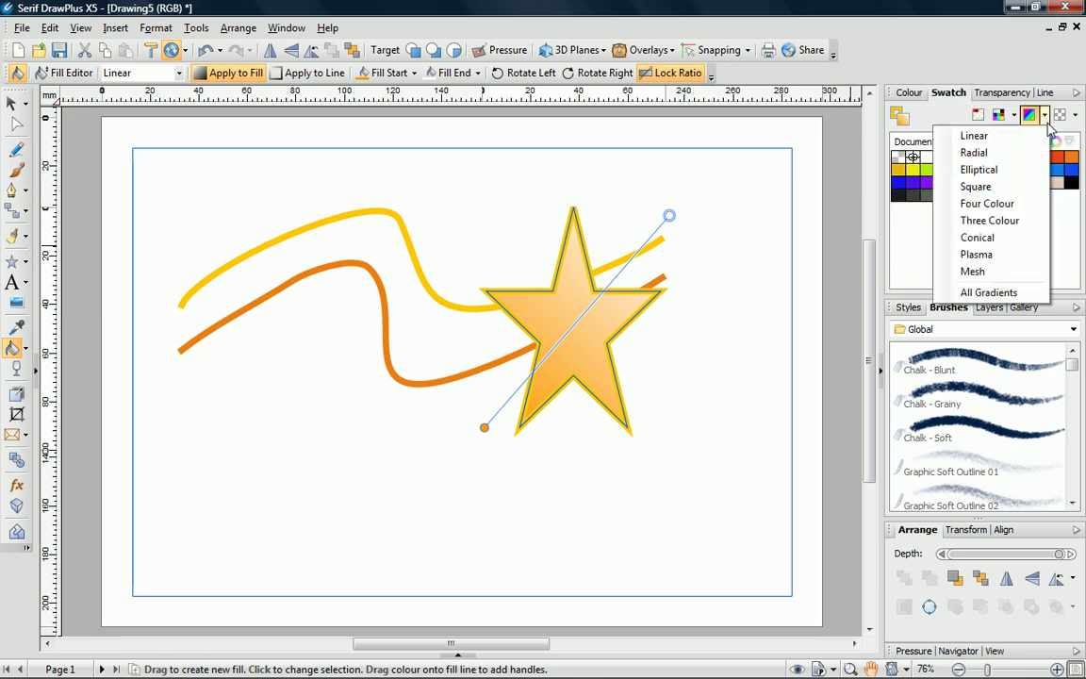
{"action": "left_click", "coordinate": [1015, 187]}
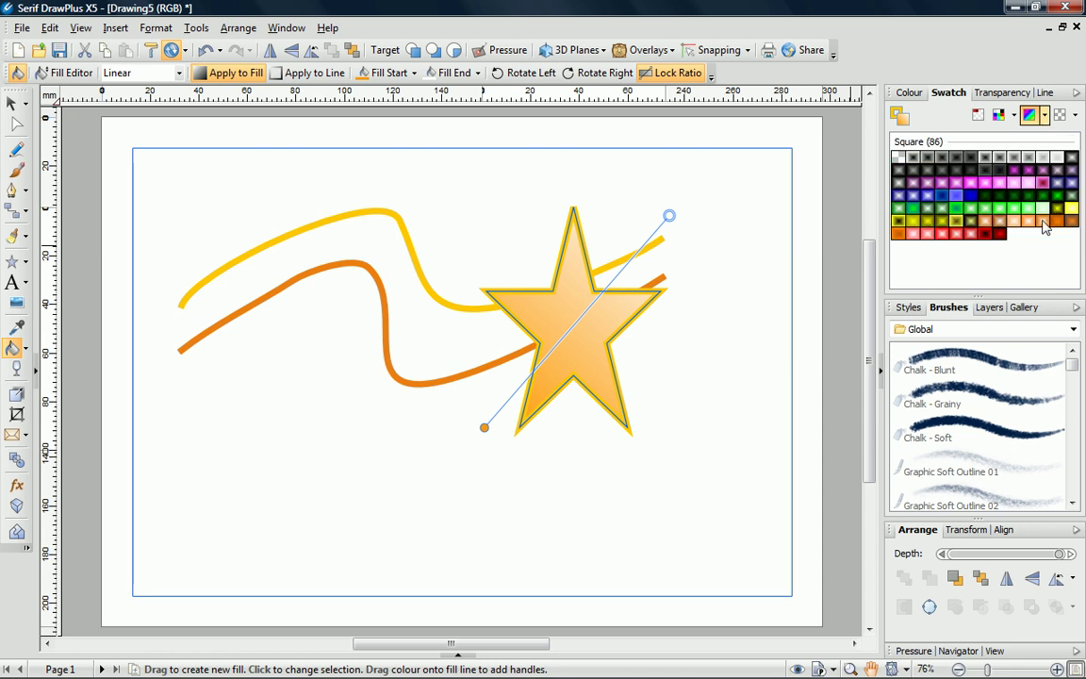
{"action": "left_click", "coordinate": [1042, 220]}
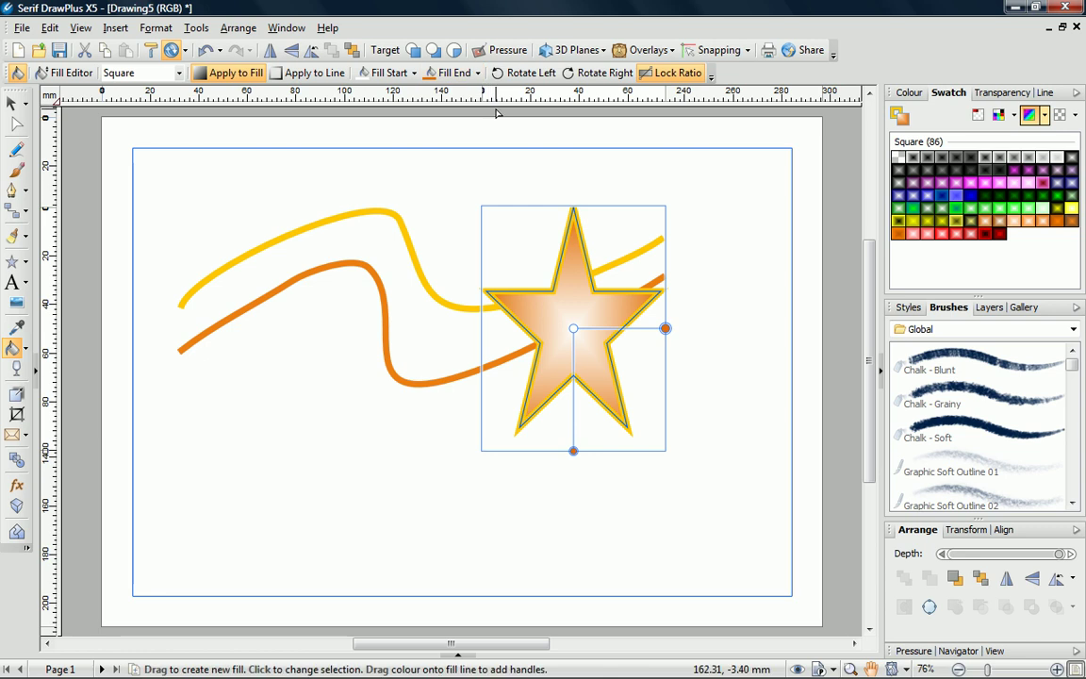
Change the gradient's end colour to yellow and deselect the star
{"action": "left_click", "coordinate": [478, 74]}
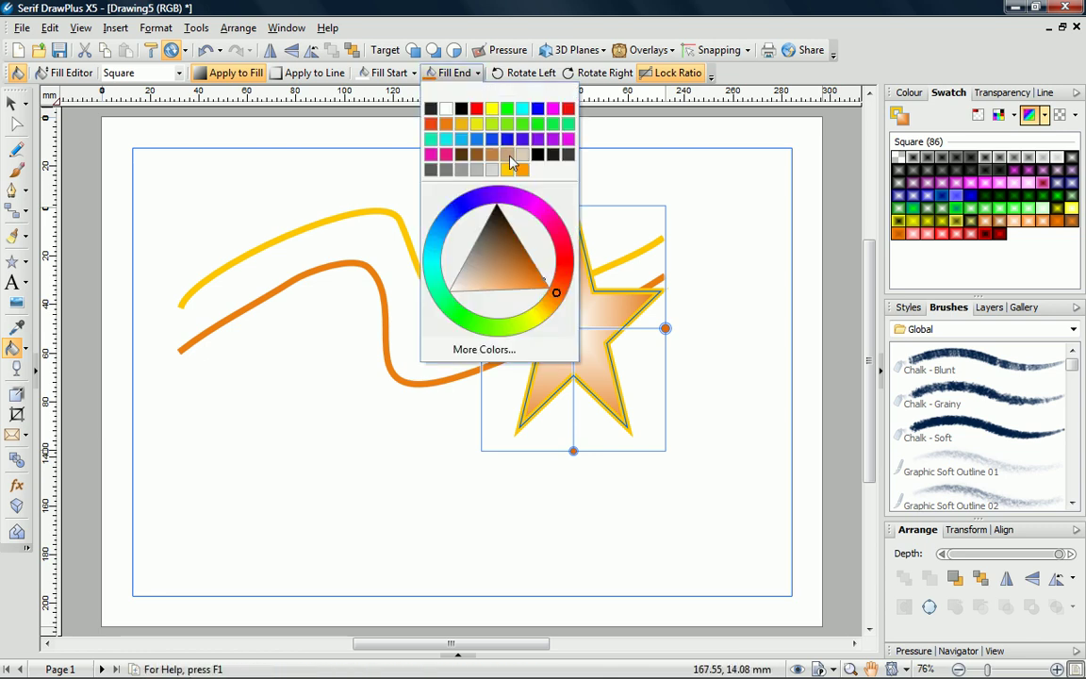
{"action": "left_click", "coordinate": [490, 123]}
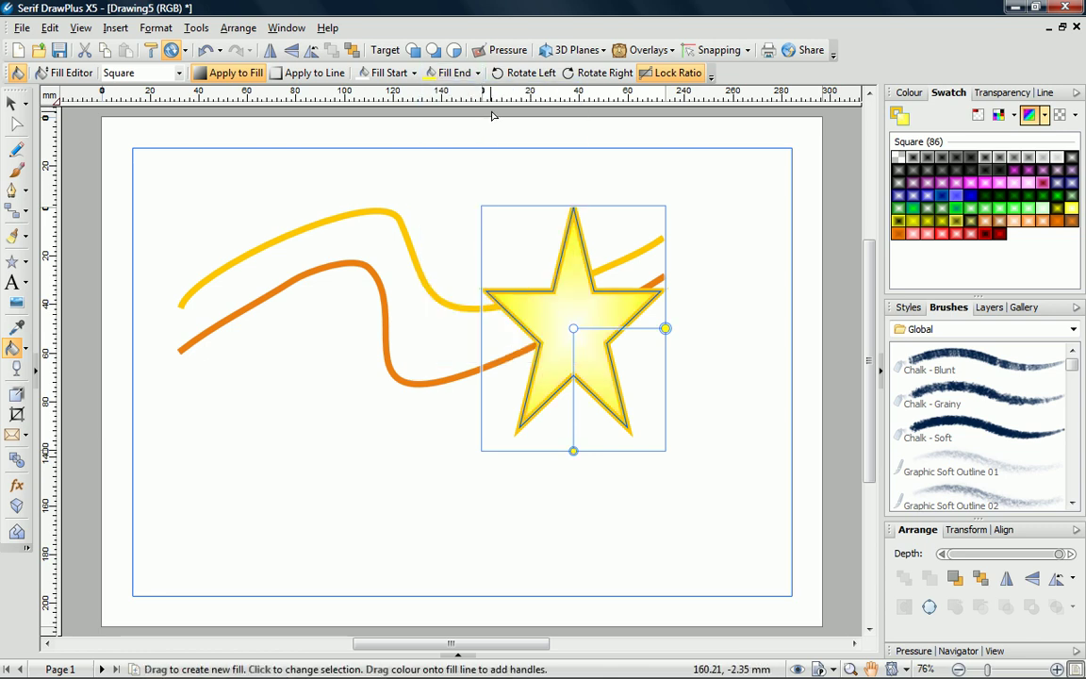
{"action": "left_click", "coordinate": [707, 281]}
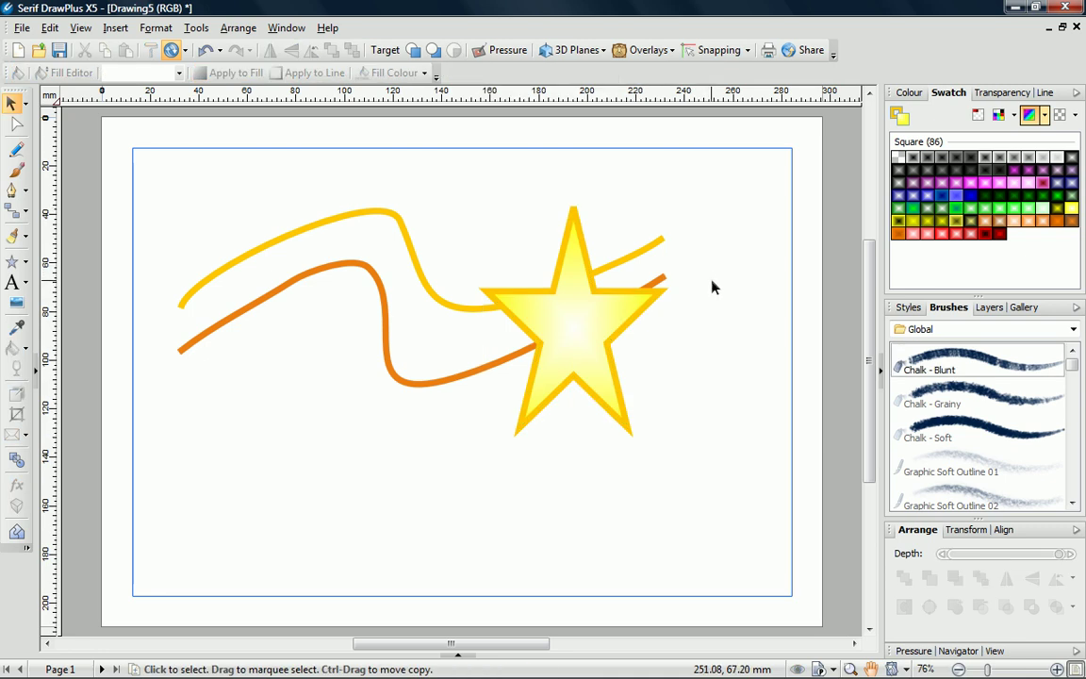
Try transparency gradients and presets on the star, remove them, and set opacity to 45%
{"action": "left_click", "coordinate": [628, 312]}
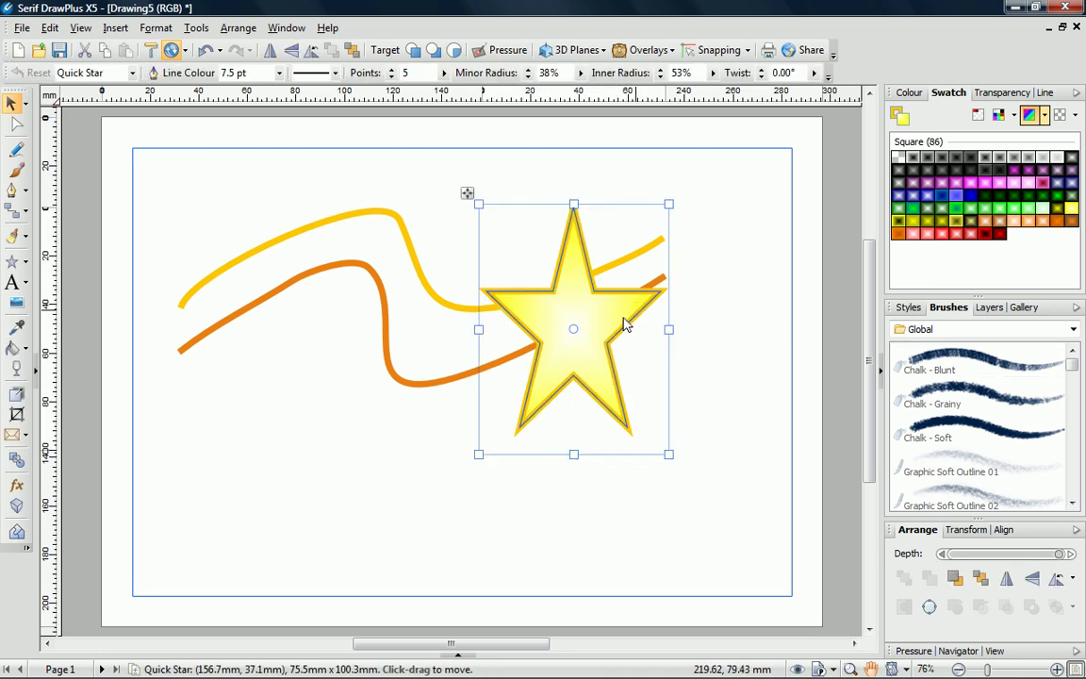
{"action": "left_click", "coordinate": [17, 369]}
{"action": "left_click_drag", "start_coordinate": [494, 231], "coordinate": [649, 445]}
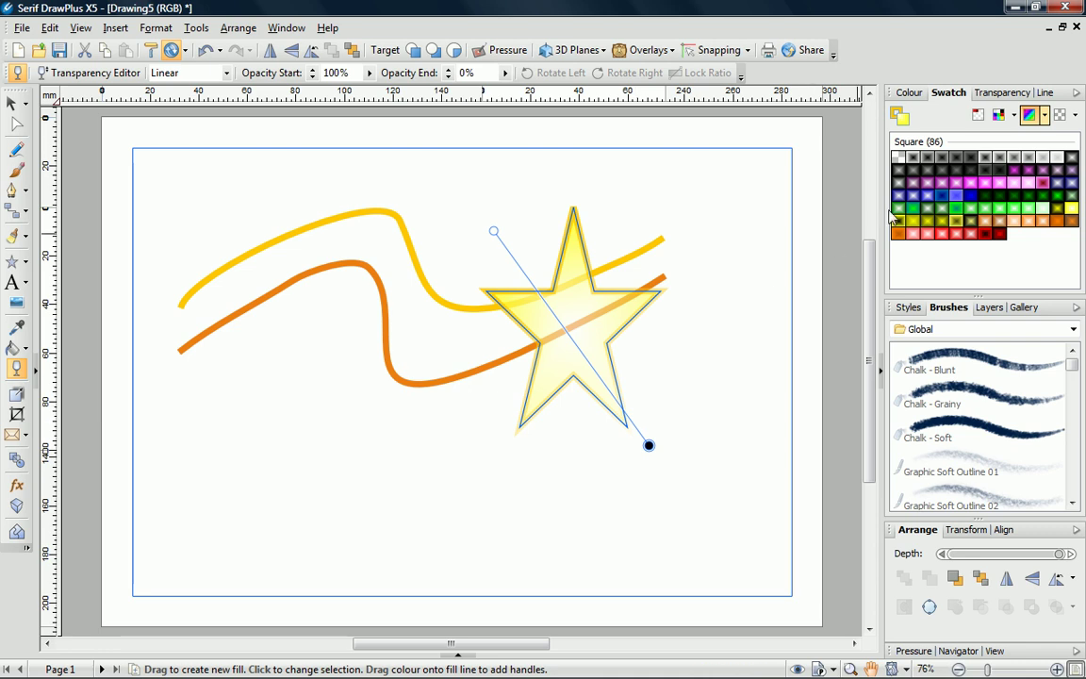
{"action": "left_click", "coordinate": [992, 94]}
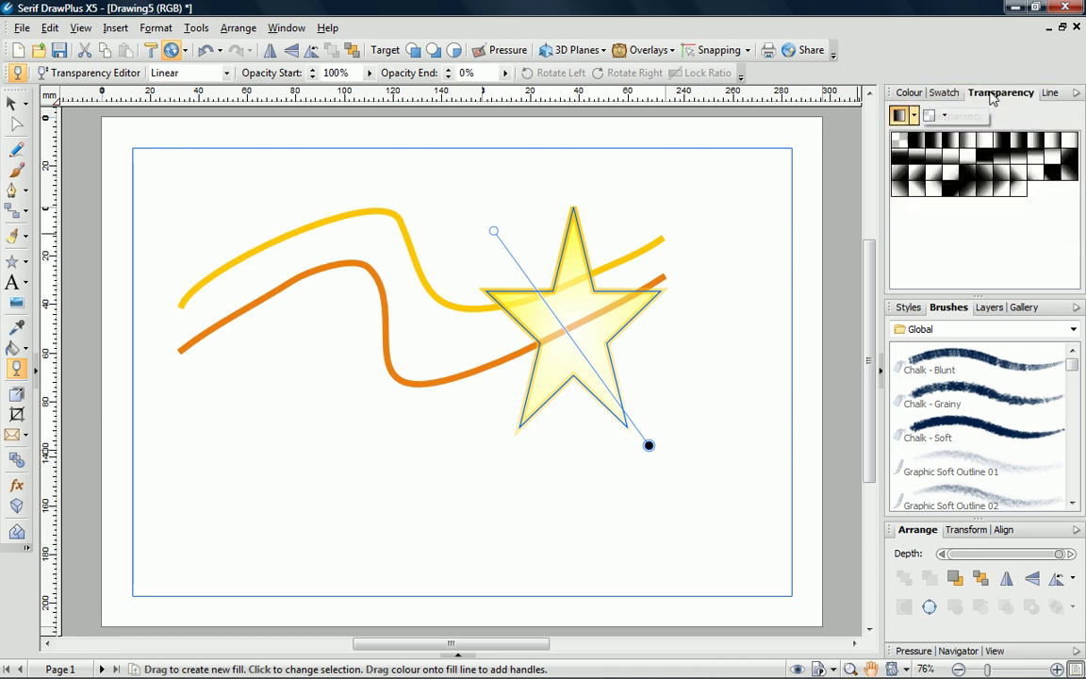
{"action": "left_click", "coordinate": [954, 142]}
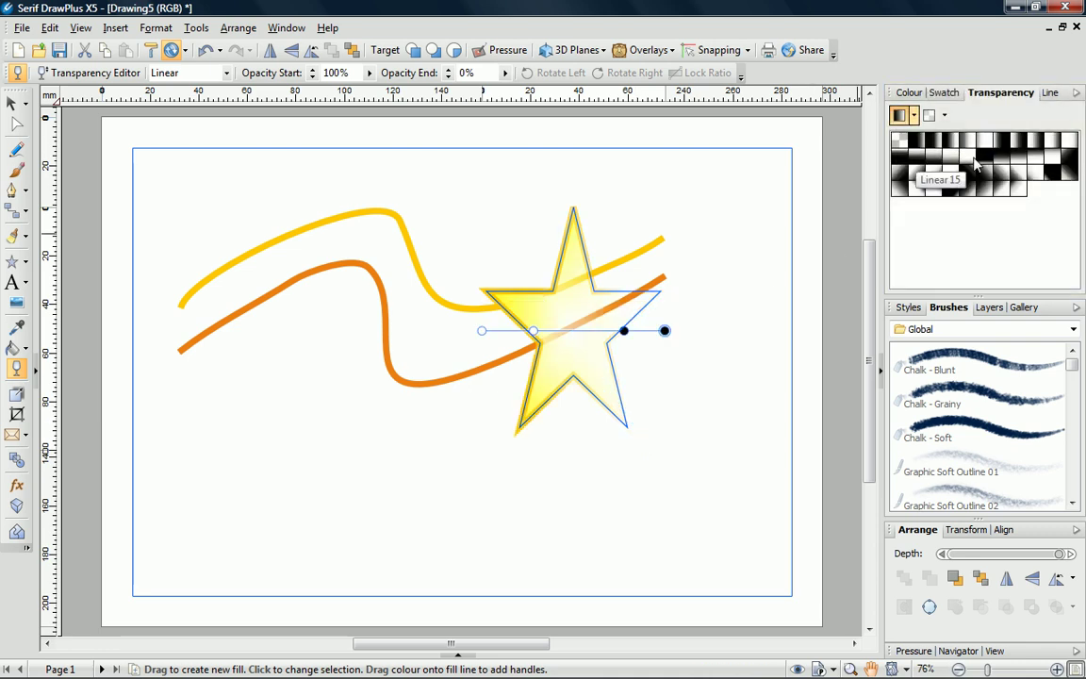
{"action": "left_click", "coordinate": [1022, 189]}
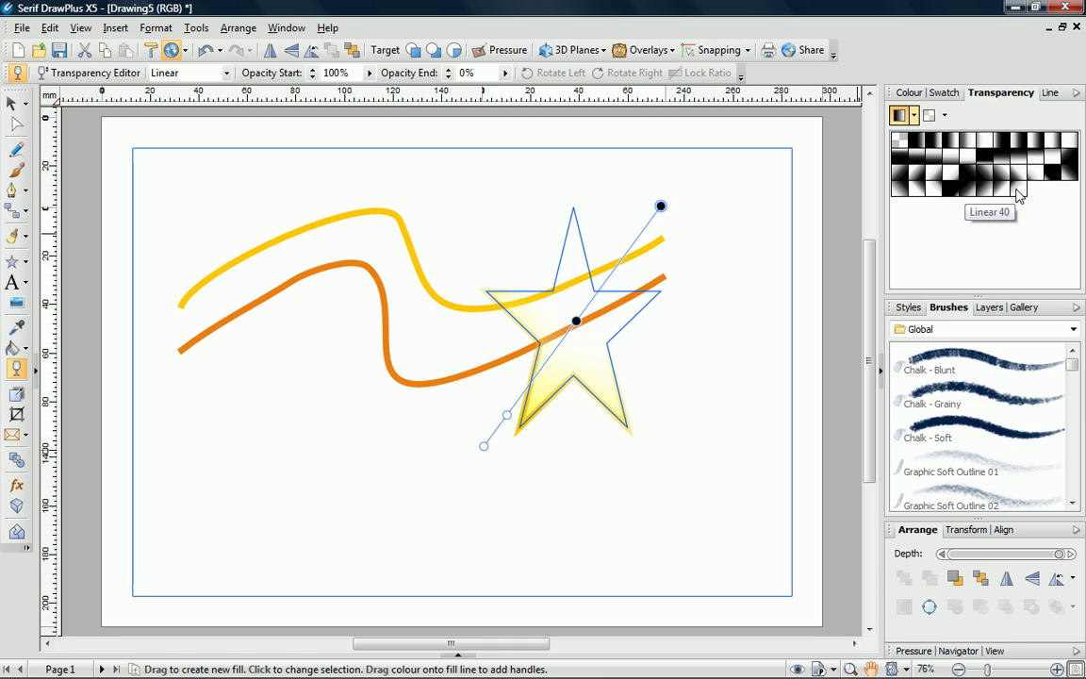
{"action": "left_click", "coordinate": [903, 141]}
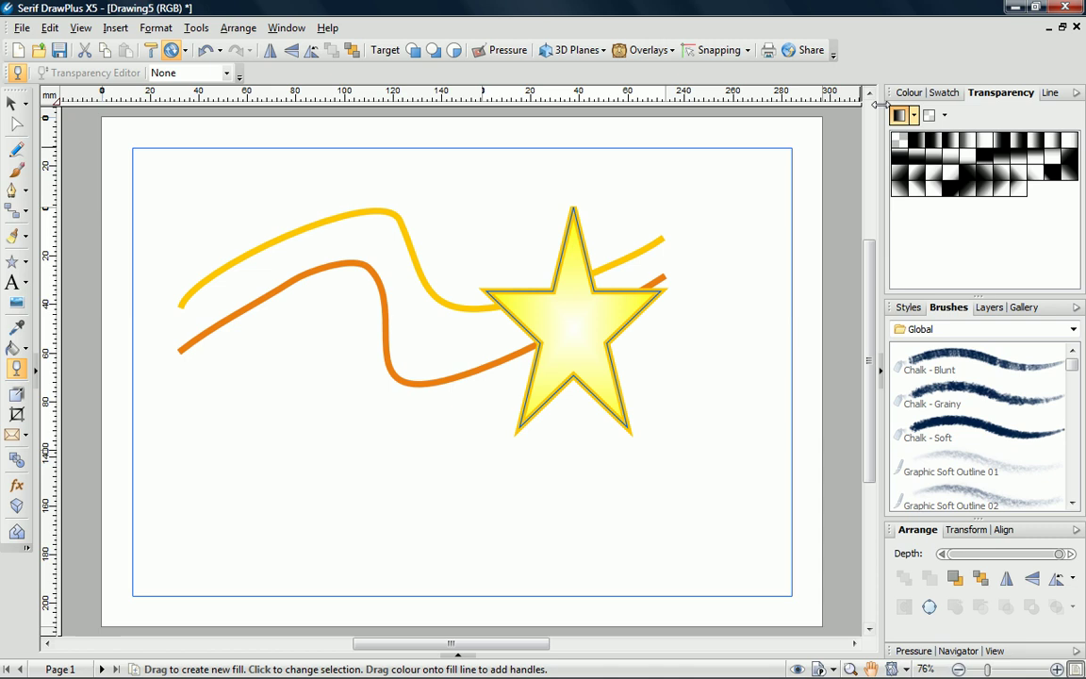
{"action": "left_click", "coordinate": [909, 94]}
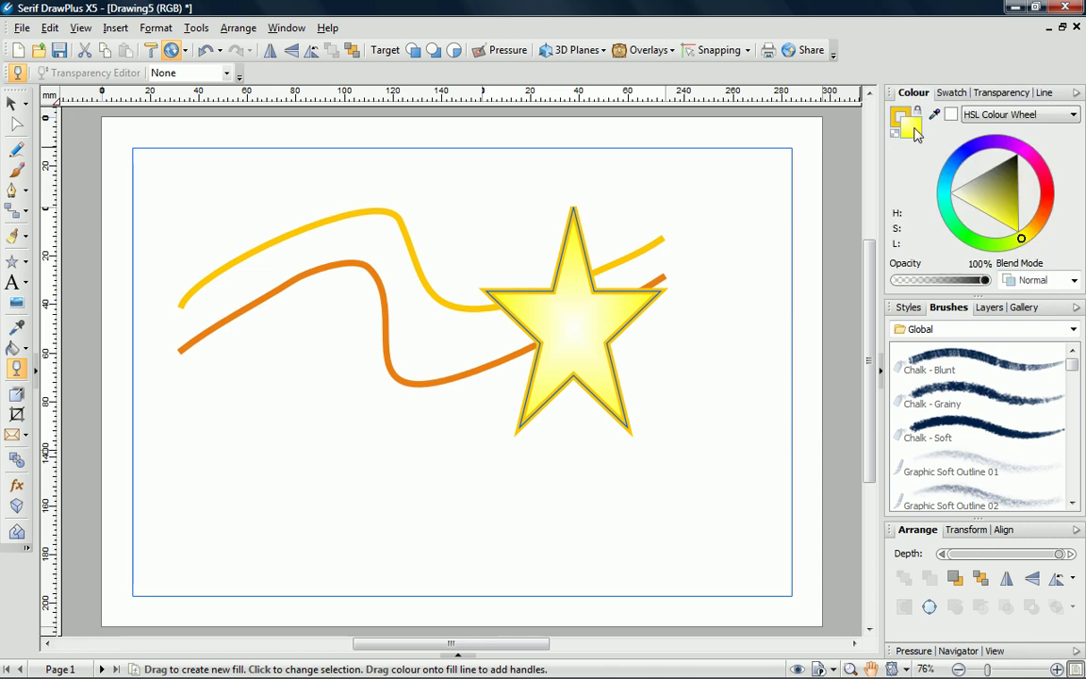
{"action": "mouse_move", "coordinate": [985, 281]}
{"action": "left_mouse_down"}
{"action": "mouse_move", "coordinate": [926, 282]}
{"action": "mouse_move", "coordinate": [990, 288]}
{"action": "left_mouse_up"}
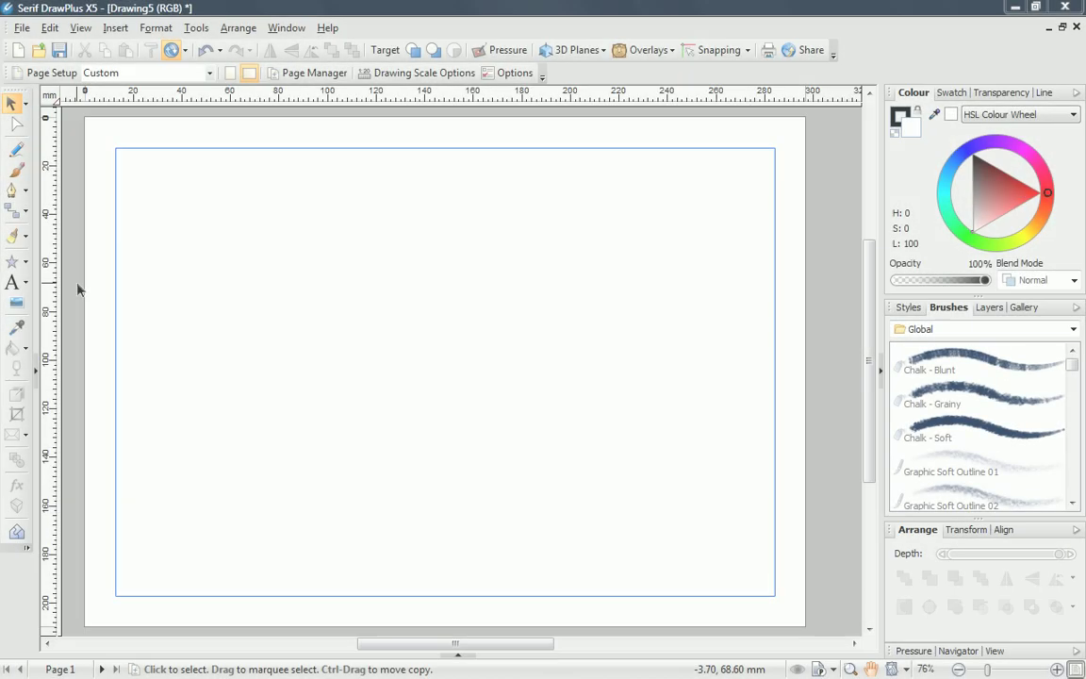
Type 'Lorem ipsum' as artistic text at the page's left and select it
{"action": "left_click", "coordinate": [11, 283]}
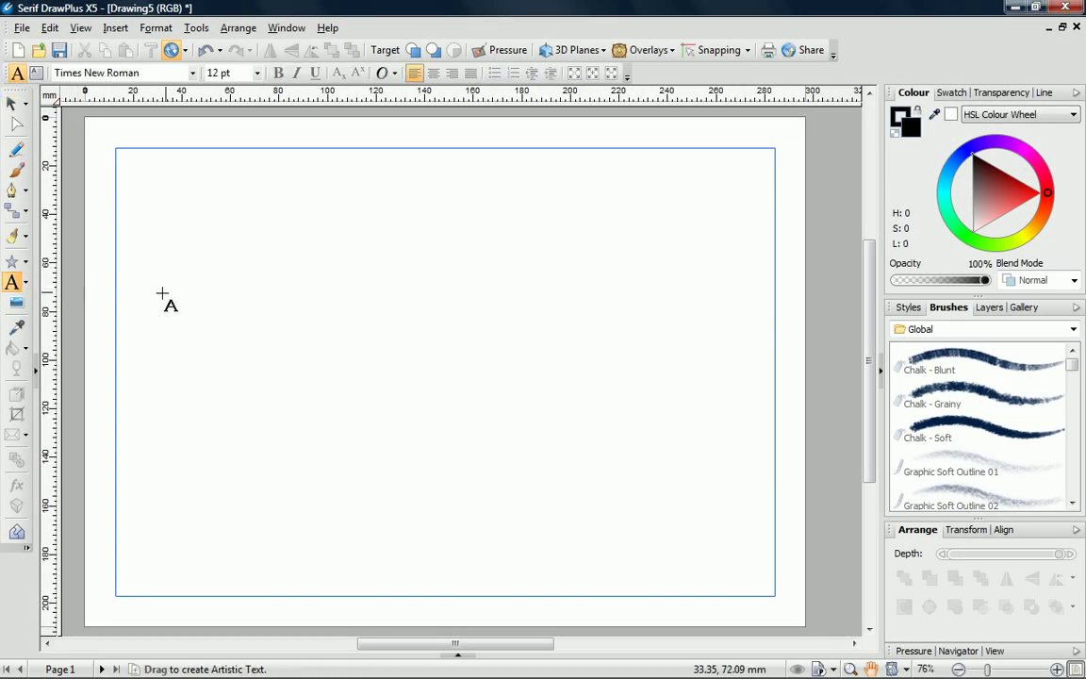
{"action": "left_click_drag", "start_coordinate": [146, 288], "coordinate": [223, 383]}
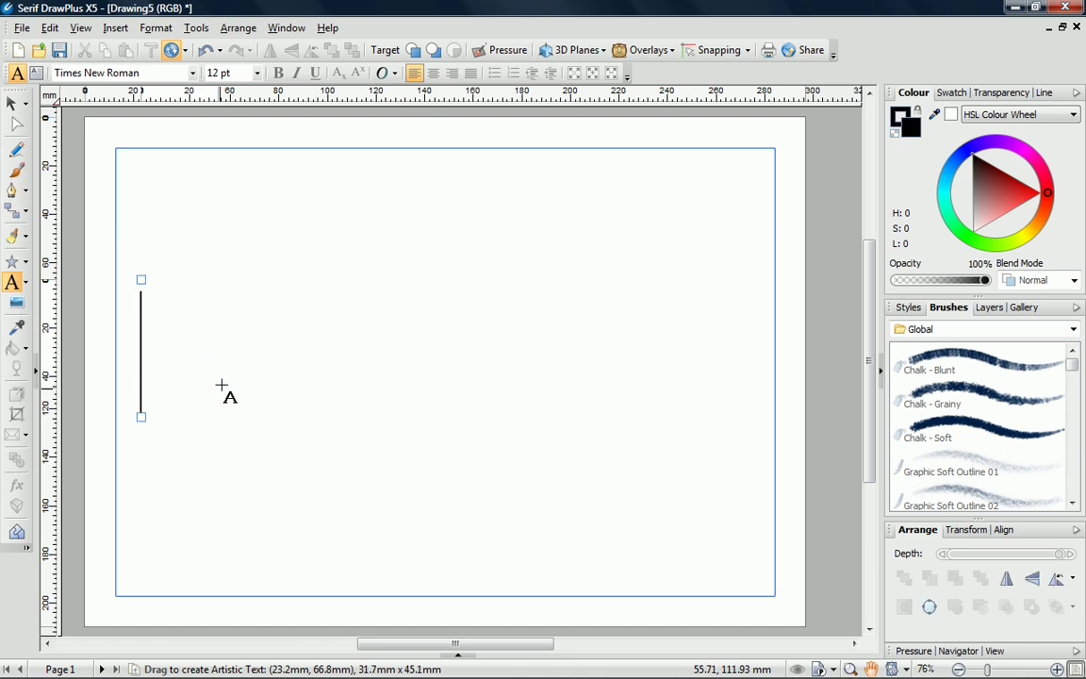
{"action": "type", "text": "Lorem "}
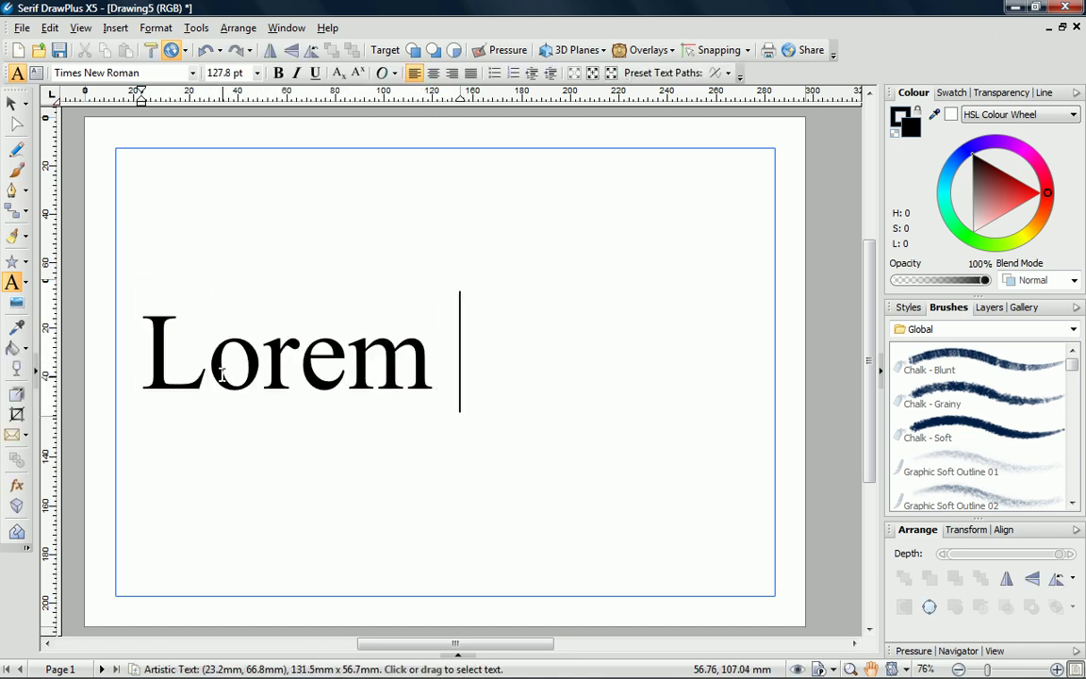
{"action": "type", "text": "ipsum"}
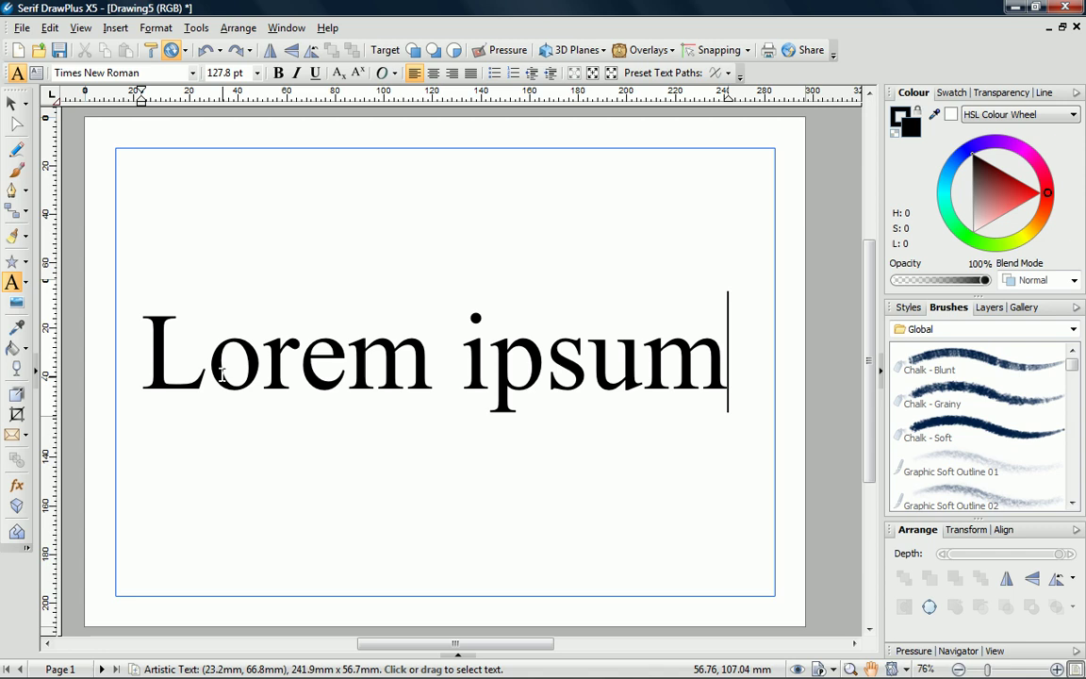
{"action": "left_click_drag", "start_coordinate": [730, 368], "coordinate": [139, 311]}
Format the text as bold 160 pt Troutkings BTN in muted steel blue
{"action": "left_click", "coordinate": [194, 72]}
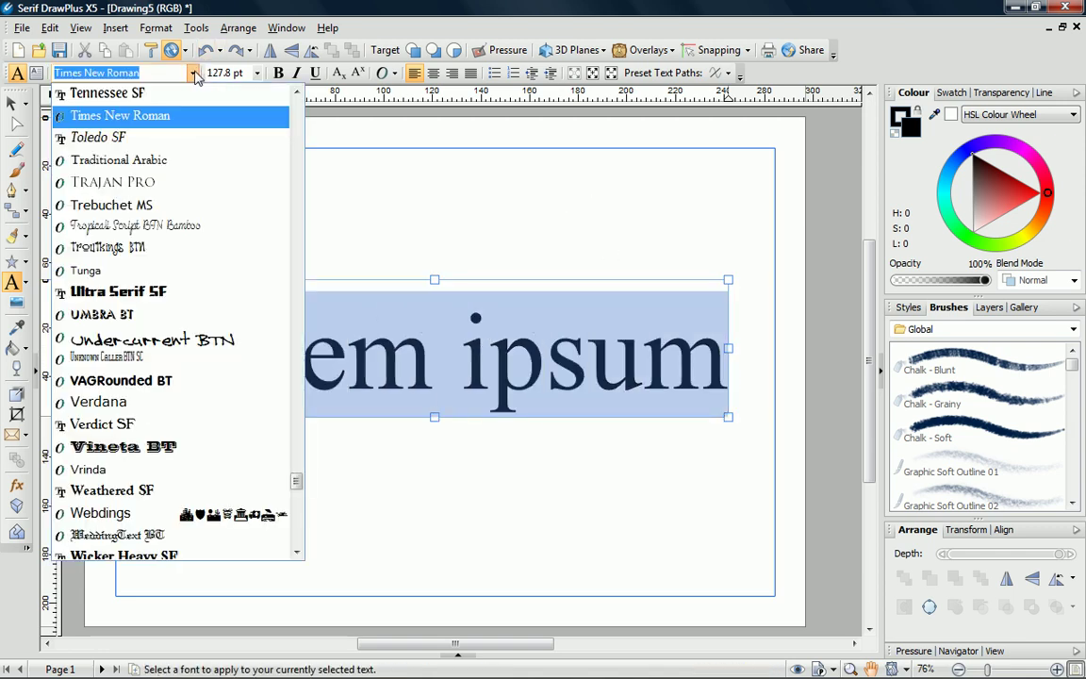
{"action": "left_click", "coordinate": [141, 247]}
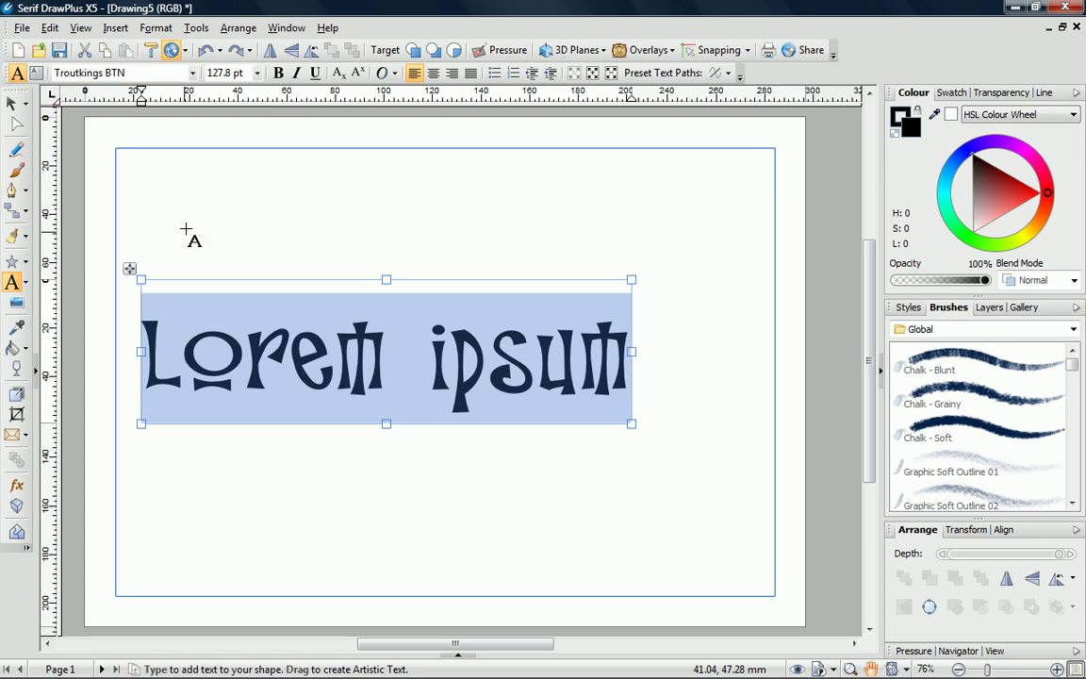
{"action": "left_click", "coordinate": [256, 73]}
{"action": "left_click", "coordinate": [221, 448]}
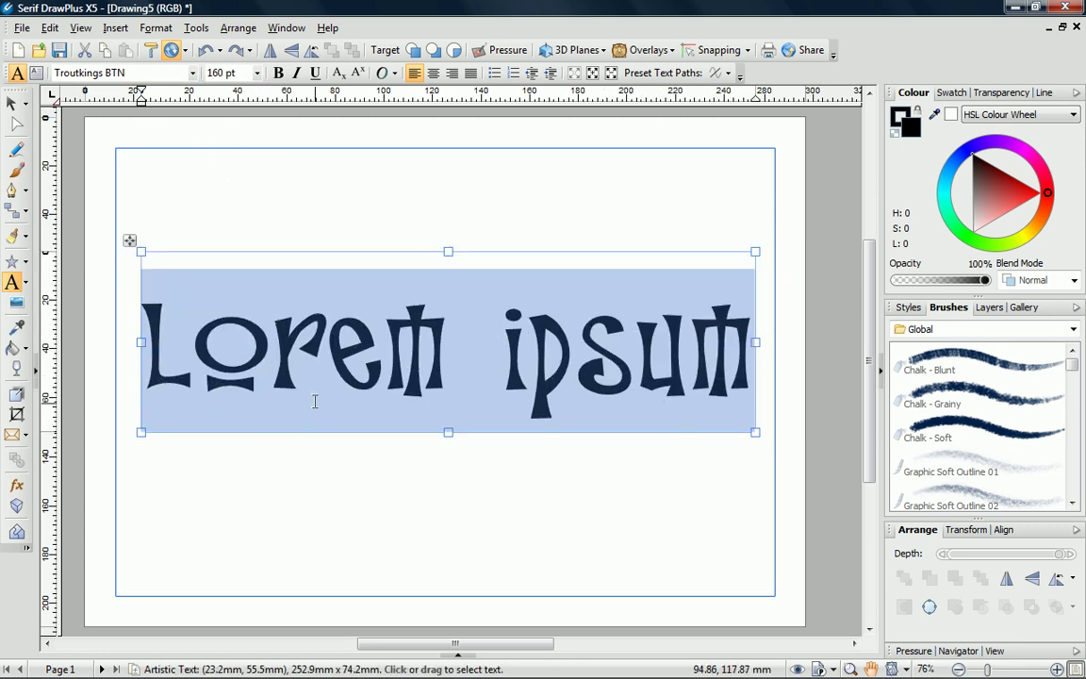
{"action": "left_click", "coordinate": [278, 72]}
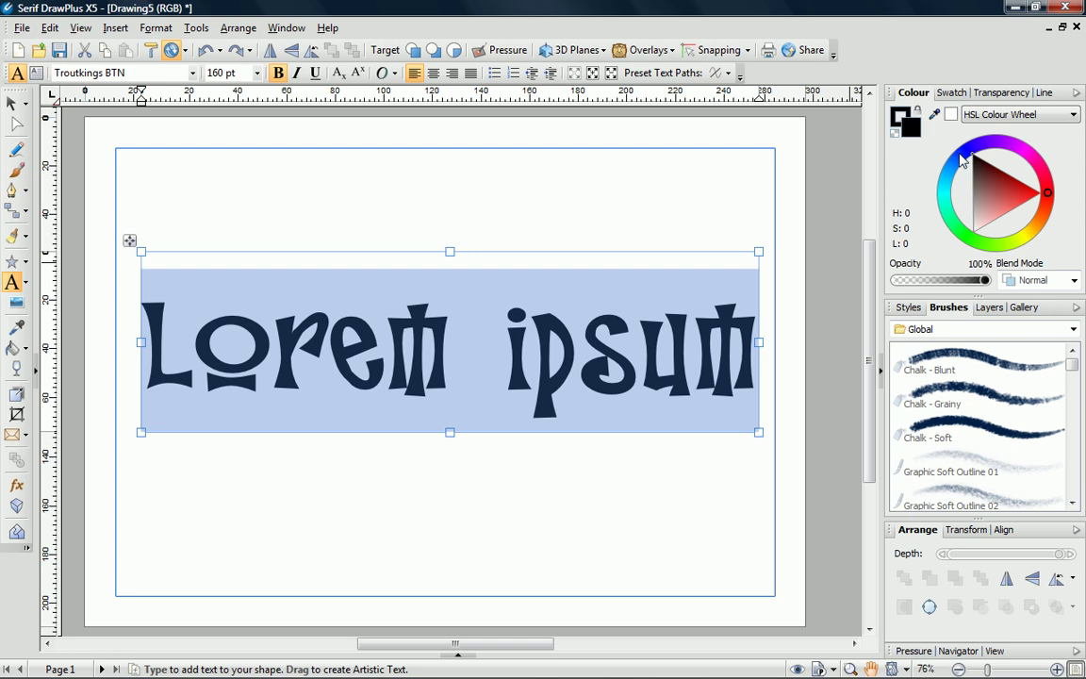
{"action": "left_click_drag", "start_coordinate": [962, 160], "coordinate": [977, 181]}
{"action": "left_click", "coordinate": [988, 195]}
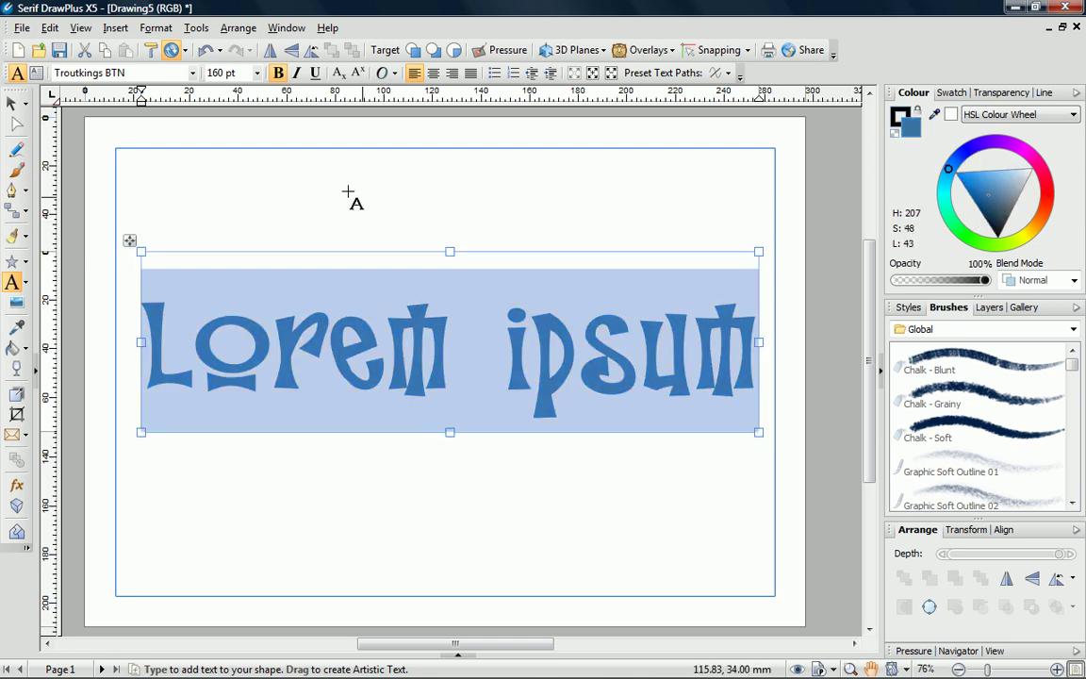
{"action": "left_click", "coordinate": [23, 107]}
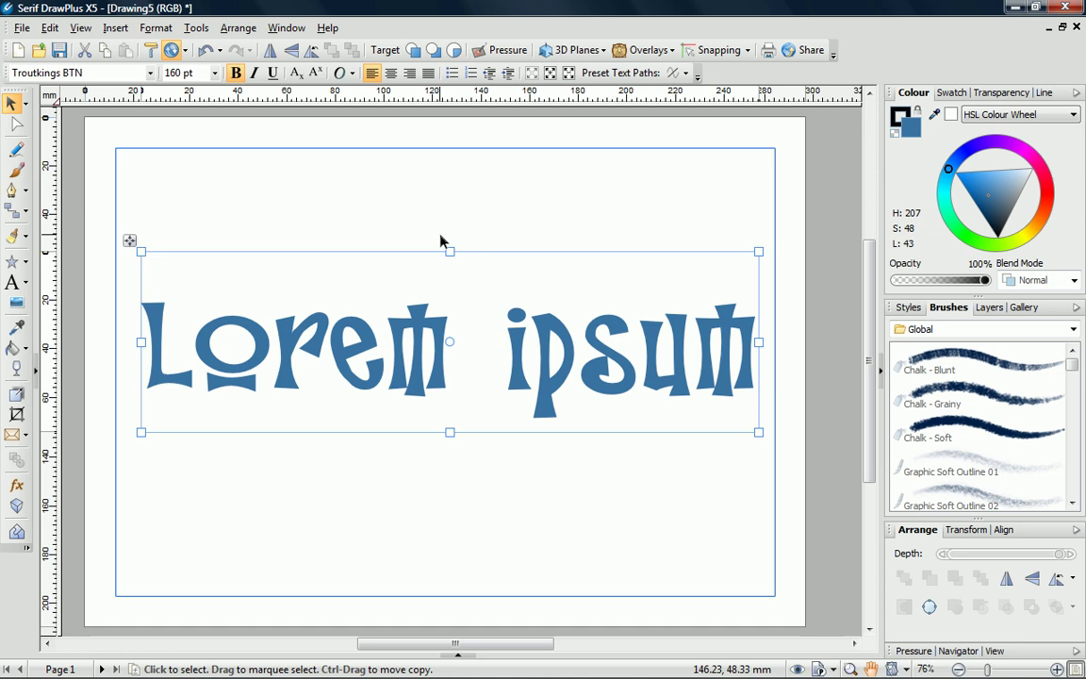
Apply the green gradient preset style, then a drop shadow from the Shadows category
{"action": "left_click", "coordinate": [910, 307]}
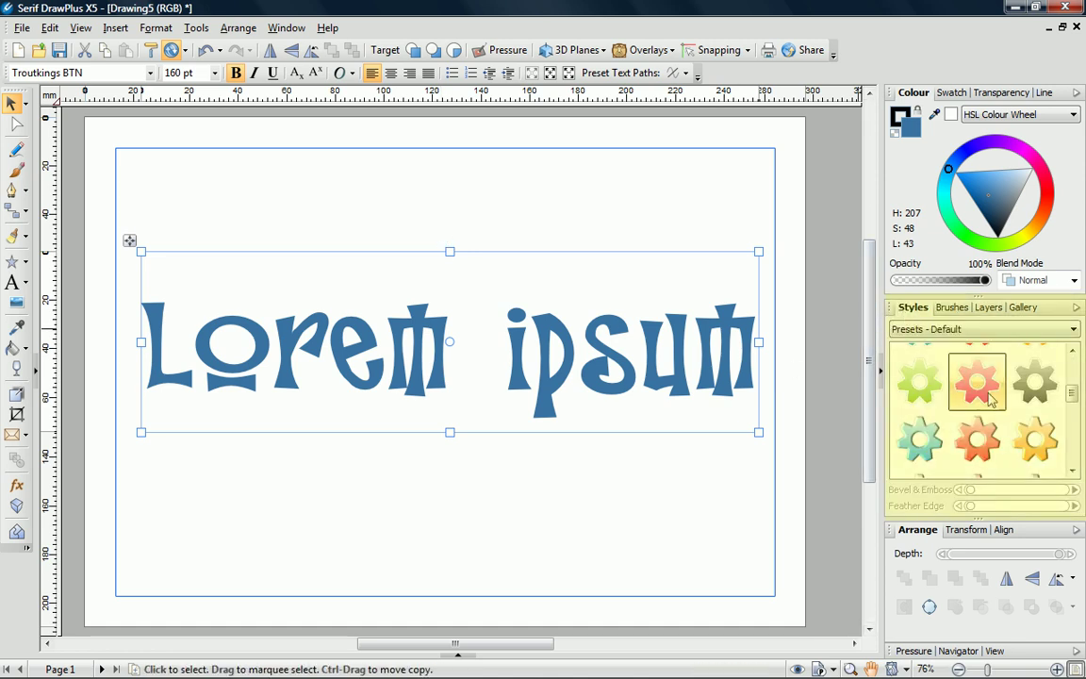
{"action": "left_click", "coordinate": [1042, 391]}
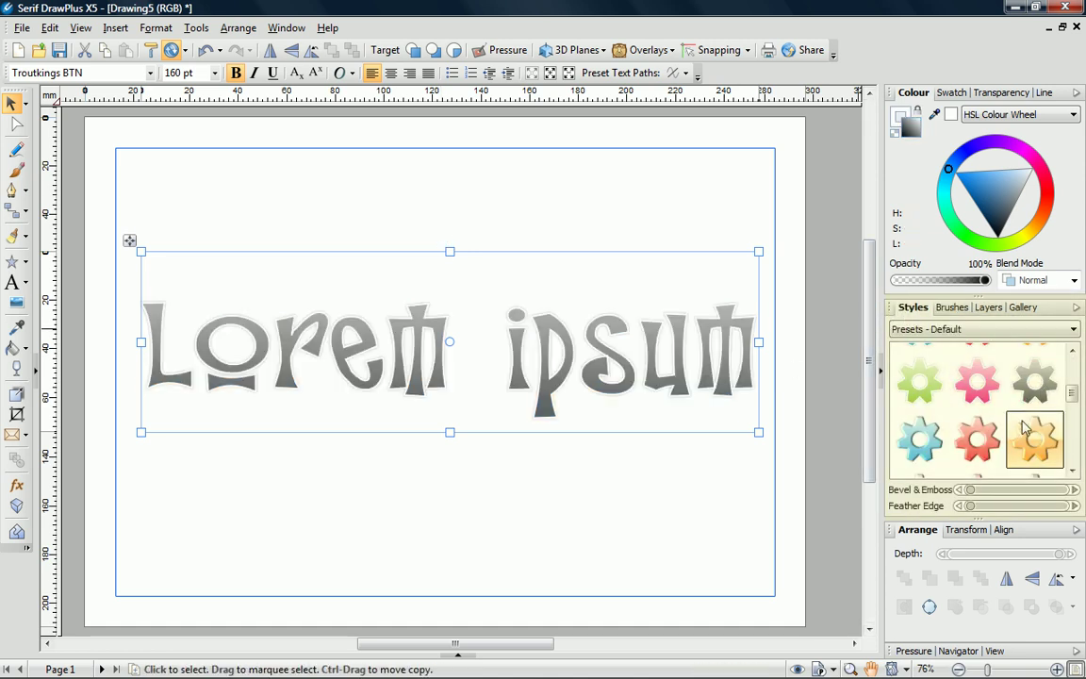
{"action": "left_click", "coordinate": [937, 400]}
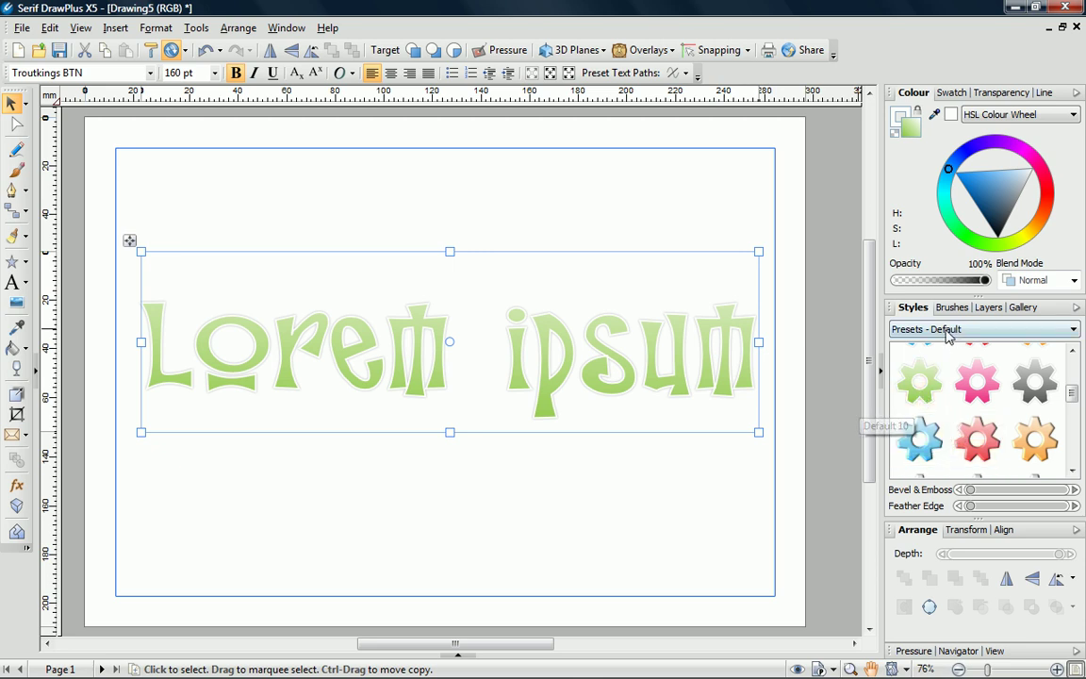
{"action": "left_click", "coordinate": [896, 329]}
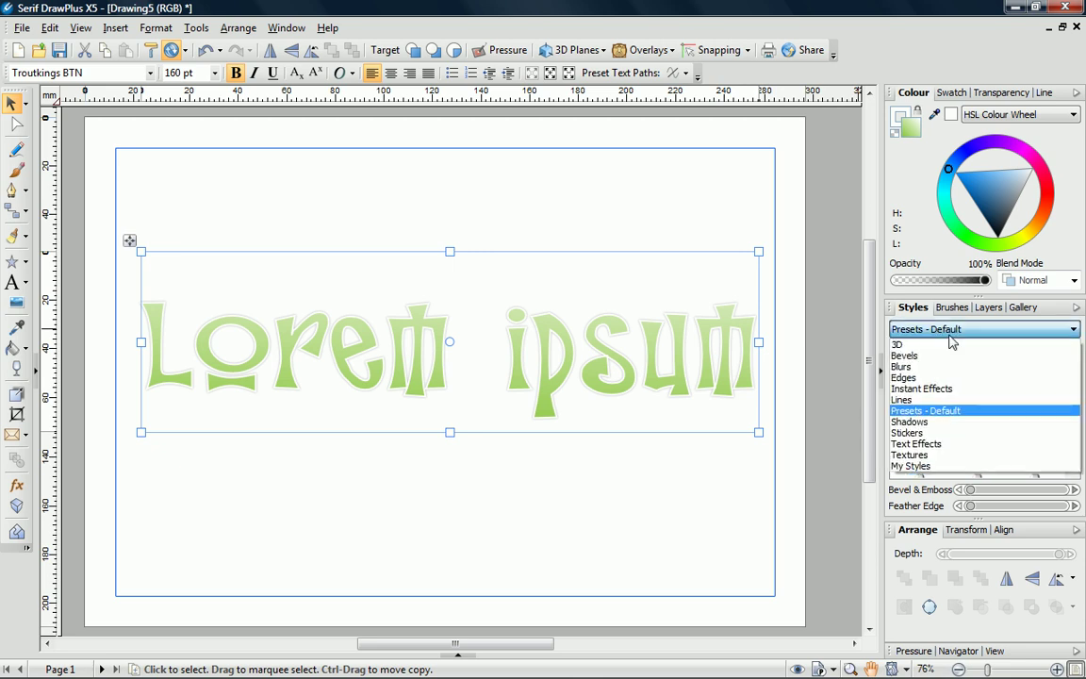
{"action": "left_click", "coordinate": [908, 422]}
{"action": "left_click", "coordinate": [983, 406]}
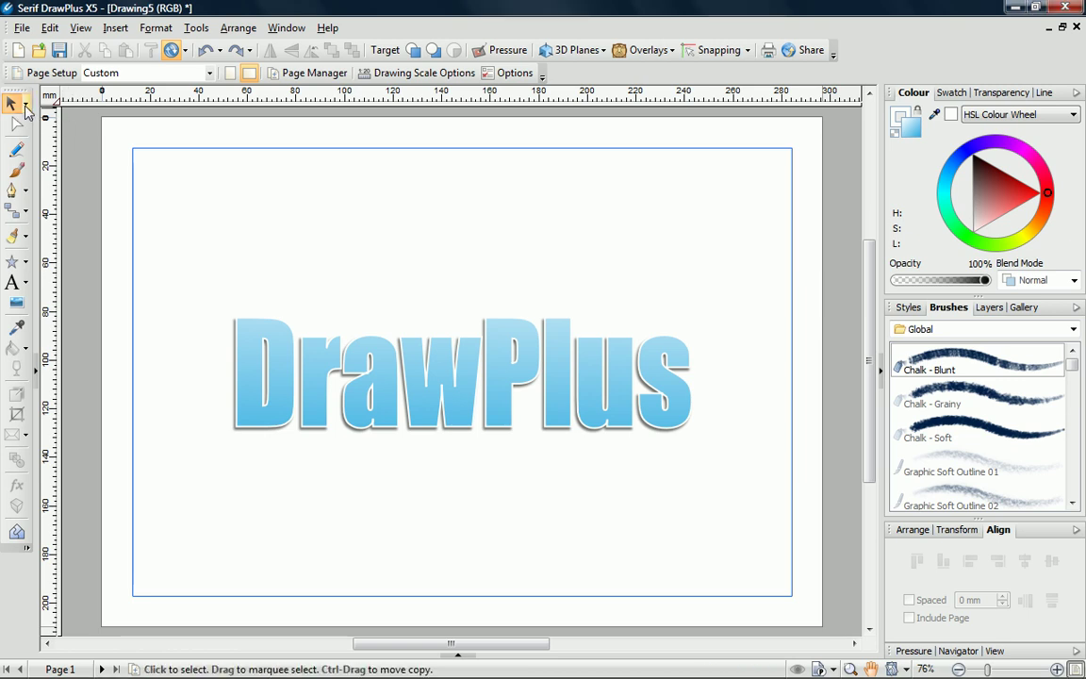
Move the blue DrawPlus title up and toward the page's top-left corner
{"action": "left_click", "coordinate": [451, 377]}
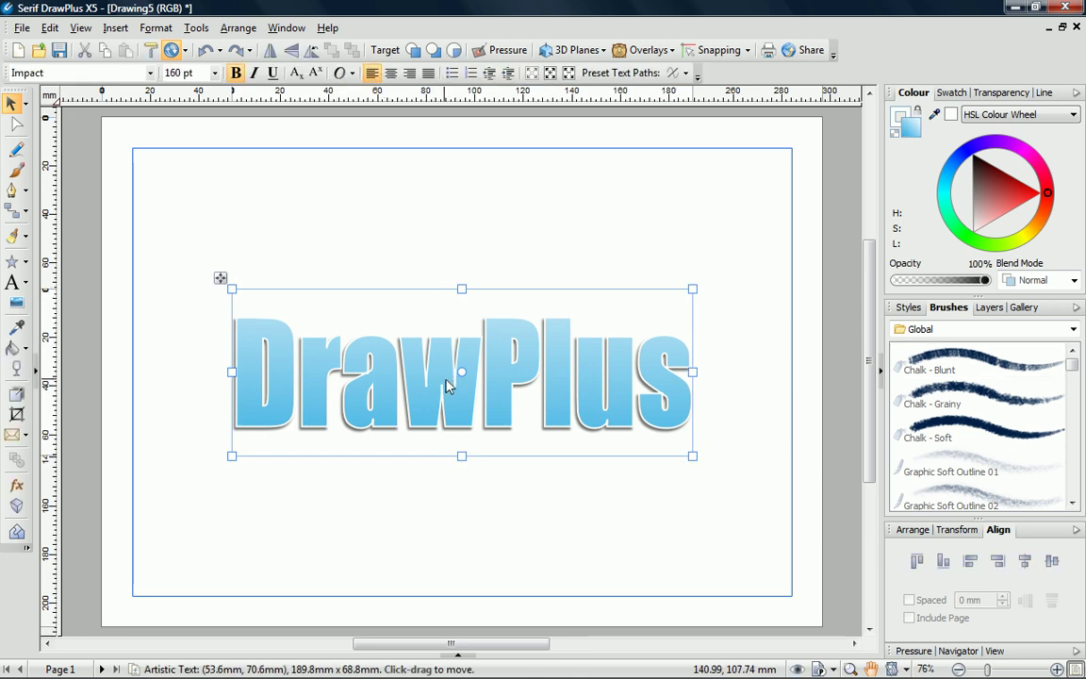
{"action": "left_click_drag", "start_coordinate": [450, 377], "coordinate": [375, 349]}
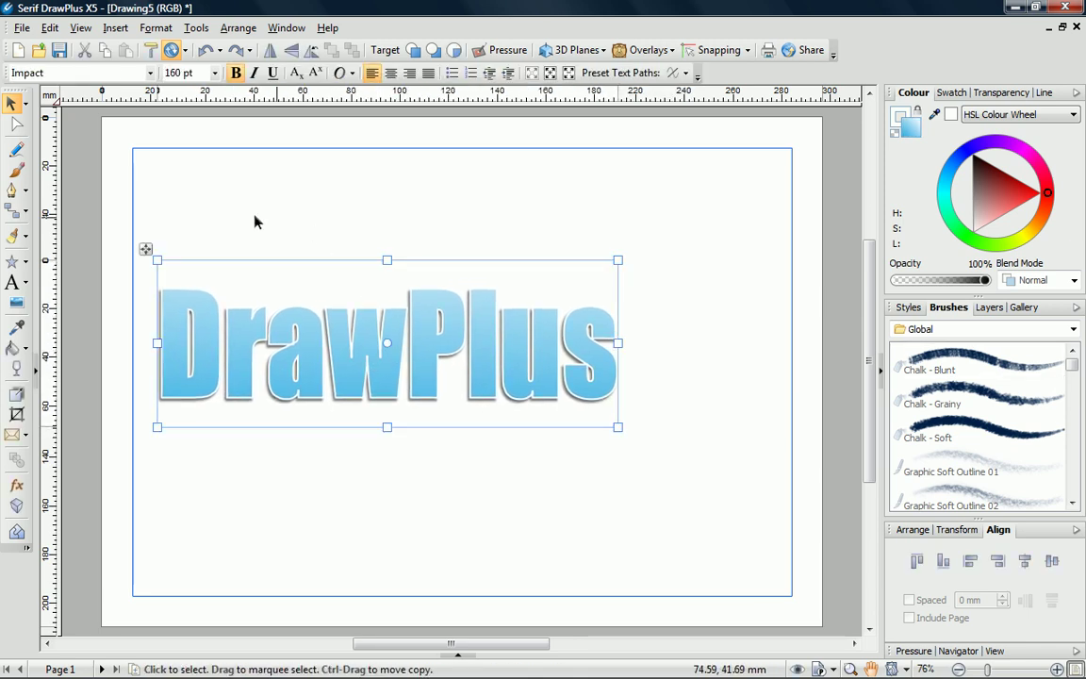
{"action": "left_click_drag", "start_coordinate": [145, 251], "coordinate": [126, 236]}
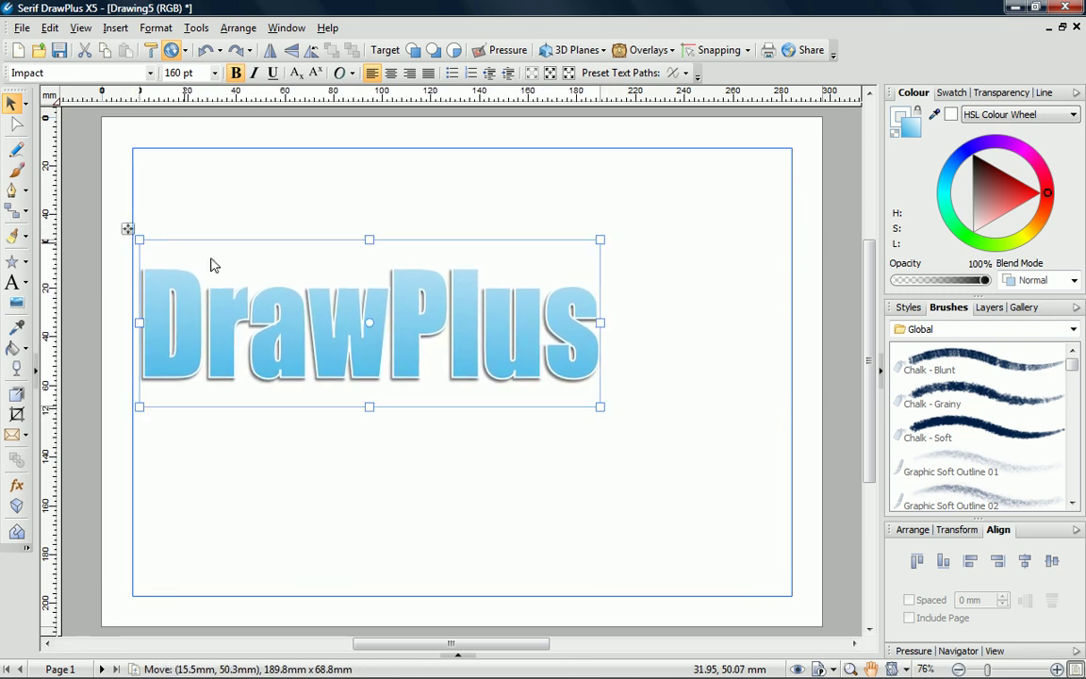
Enlarge the DrawPlus title to about 178 pt so it spans the page width, tilting it slightly
{"action": "left_click_drag", "start_coordinate": [601, 322], "coordinate": [721, 322]}
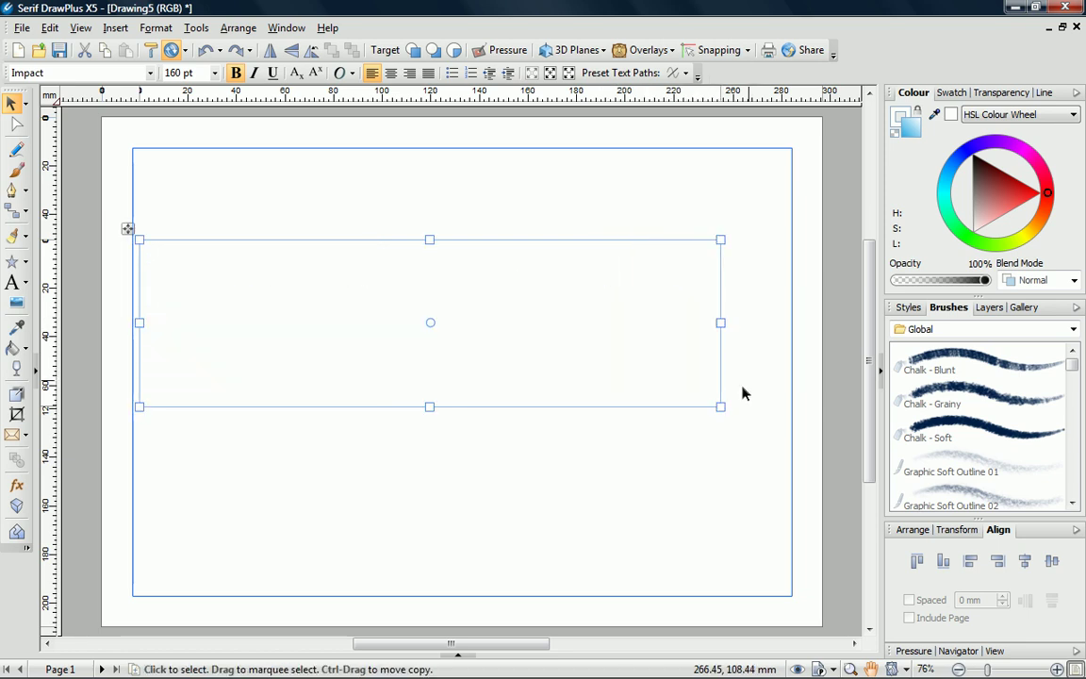
{"action": "left_click_drag", "start_coordinate": [720, 407], "coordinate": [783, 454]}
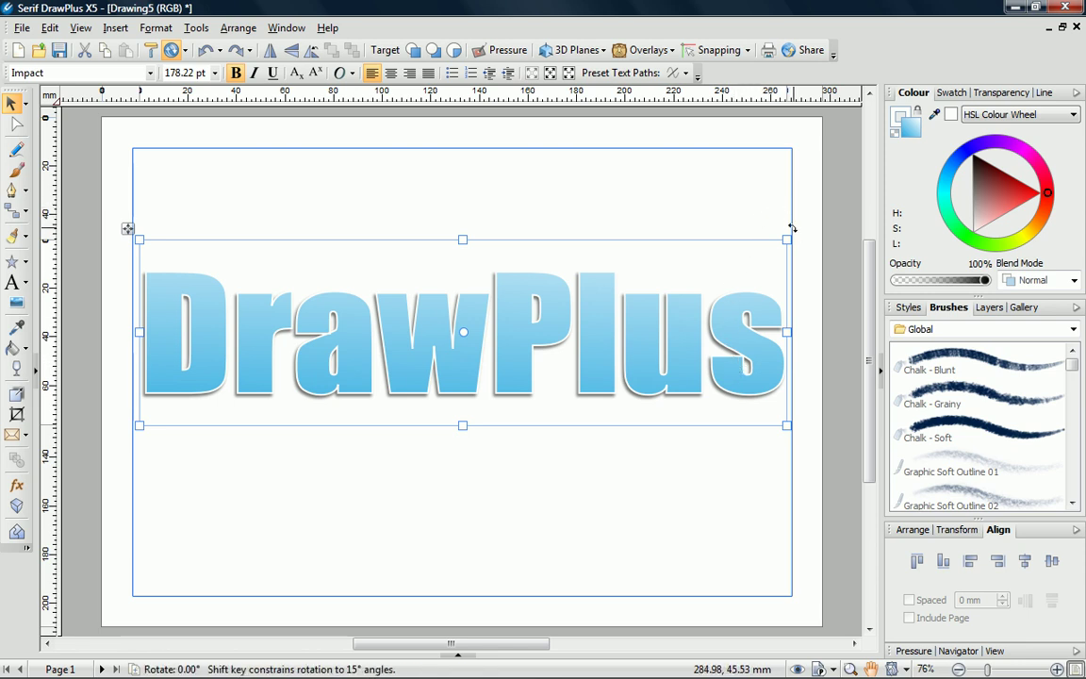
{"action": "left_click_drag", "start_coordinate": [790, 229], "coordinate": [762, 155]}
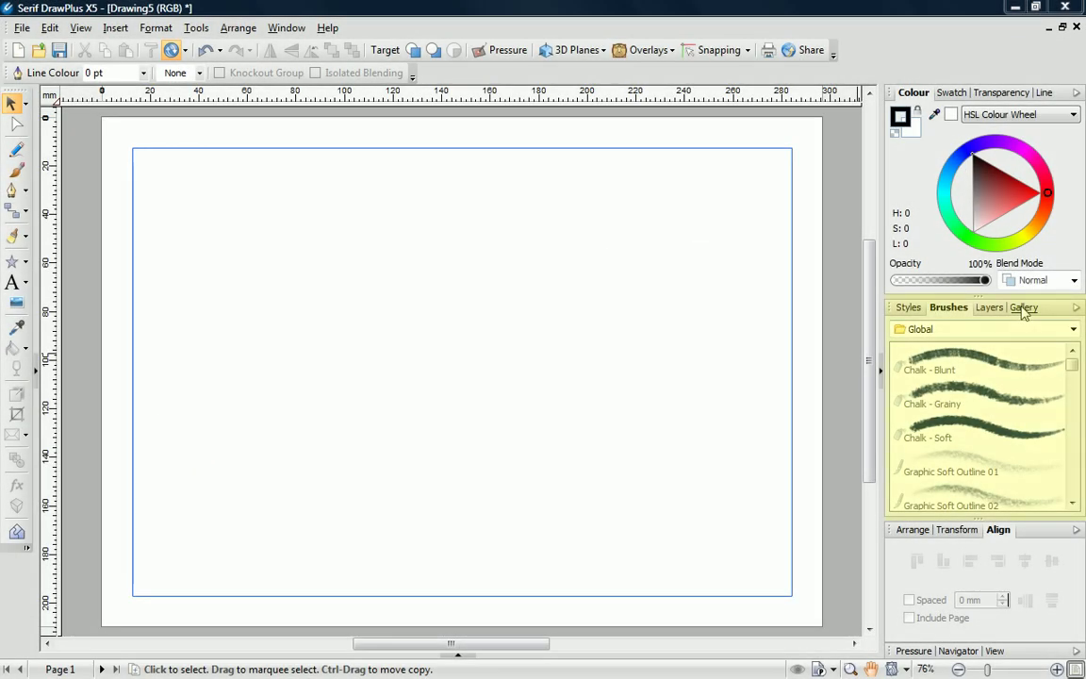
Place the Bird from the ClipArt Animals gallery on the page, enlarged and nudged down
{"action": "left_click", "coordinate": [1024, 309]}
{"action": "left_click", "coordinate": [1074, 329]}
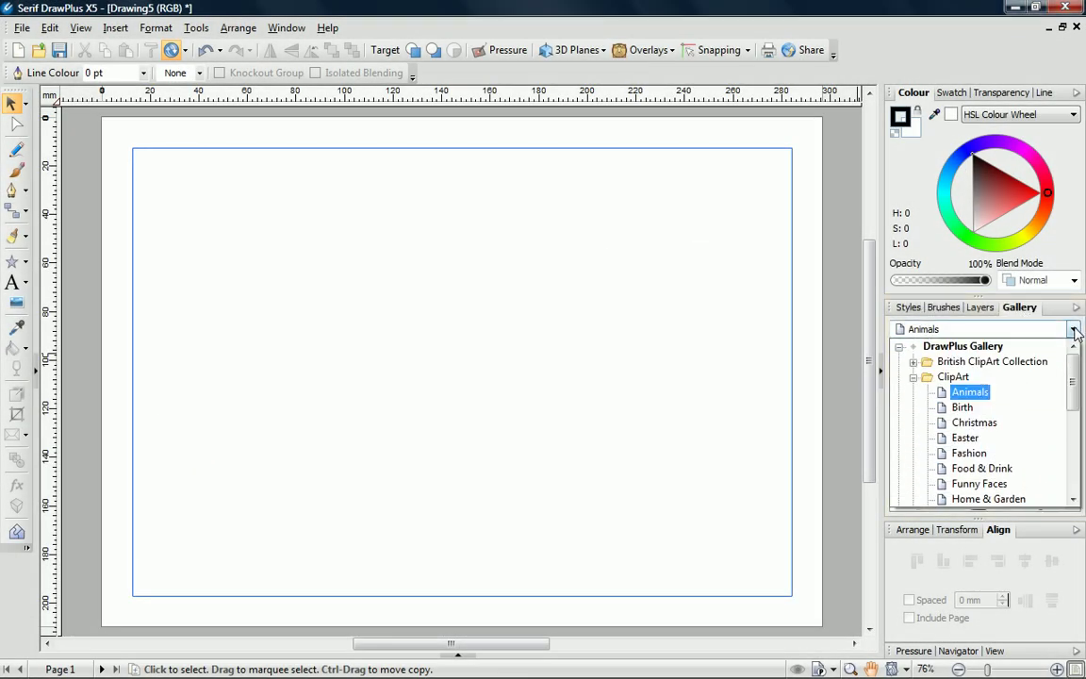
{"action": "mouse_move", "coordinate": [1074, 381]}
{"action": "left_mouse_down"}
{"action": "mouse_move", "coordinate": [1073, 466]}
{"action": "mouse_move", "coordinate": [1069, 375]}
{"action": "left_mouse_up"}
{"action": "left_click", "coordinate": [976, 403]}
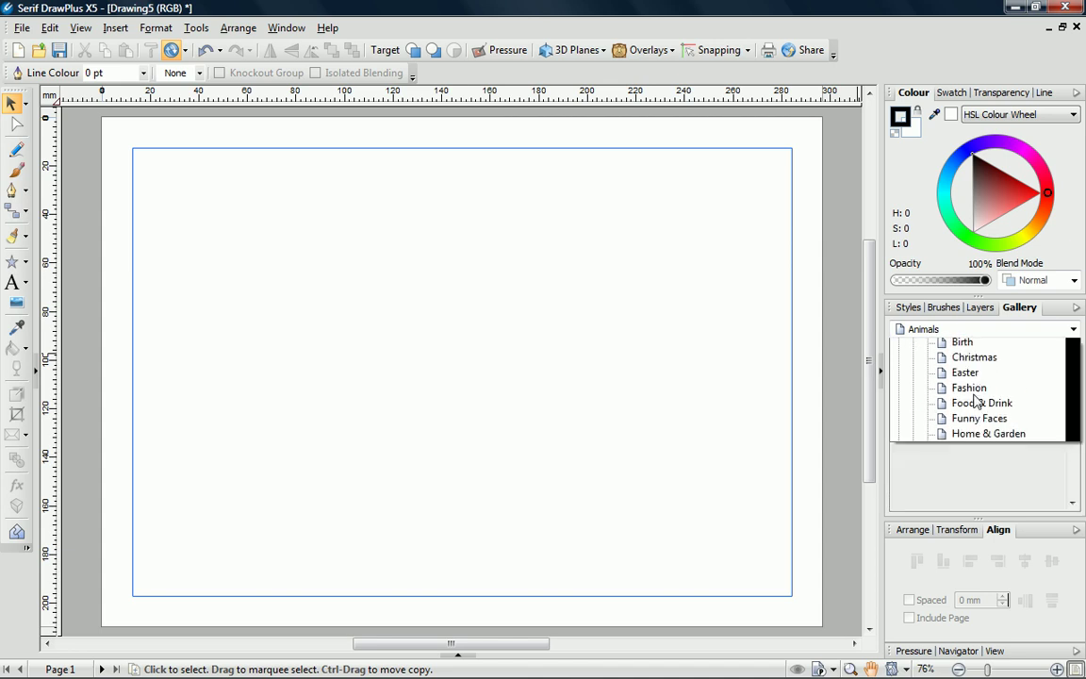
{"action": "left_click_drag", "start_coordinate": [919, 366], "coordinate": [363, 300]}
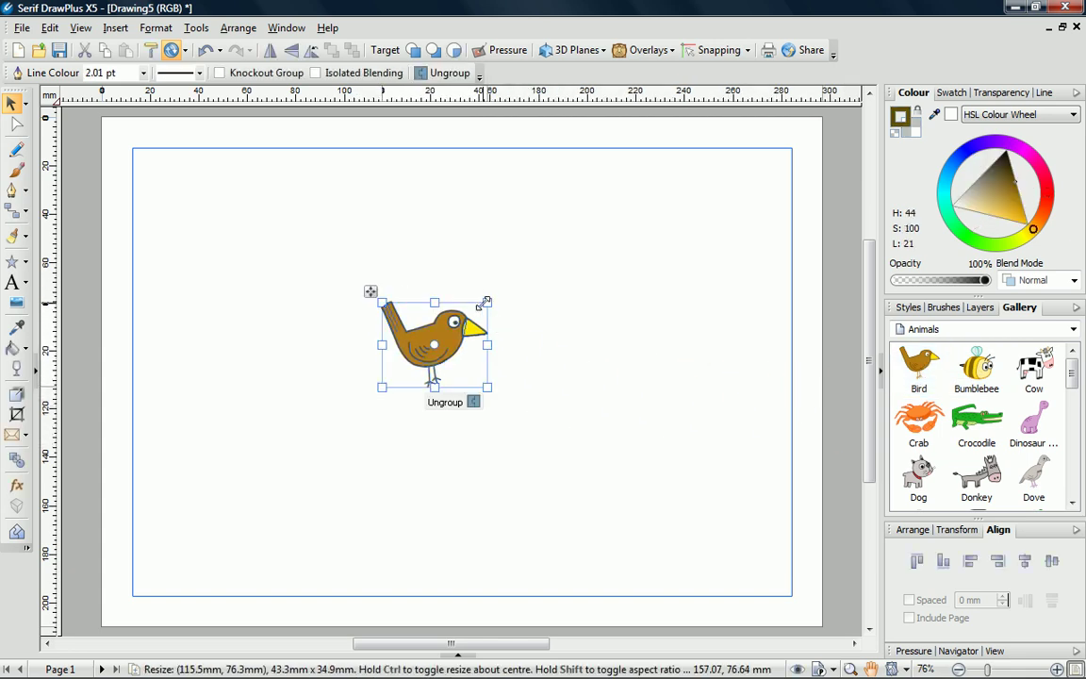
{"action": "left_click_drag", "start_coordinate": [485, 302], "coordinate": [616, 198]}
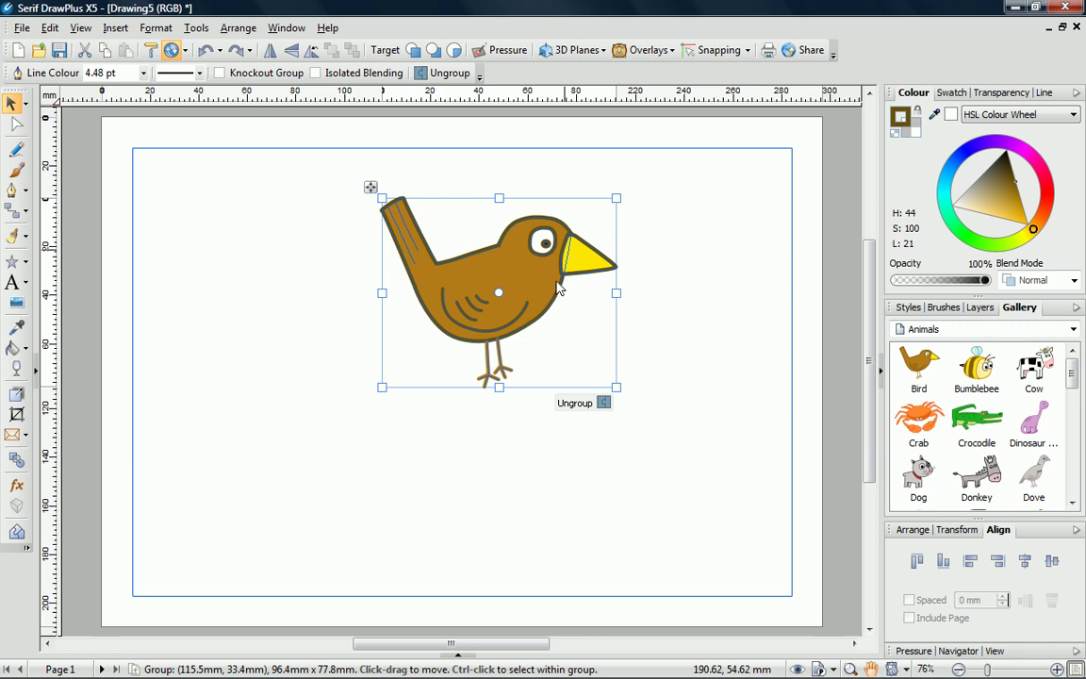
{"action": "left_click_drag", "start_coordinate": [558, 290], "coordinate": [550, 365]}
Ungroup the bird, recolour its body black, then regroup all its parts
{"action": "left_click", "coordinate": [596, 479]}
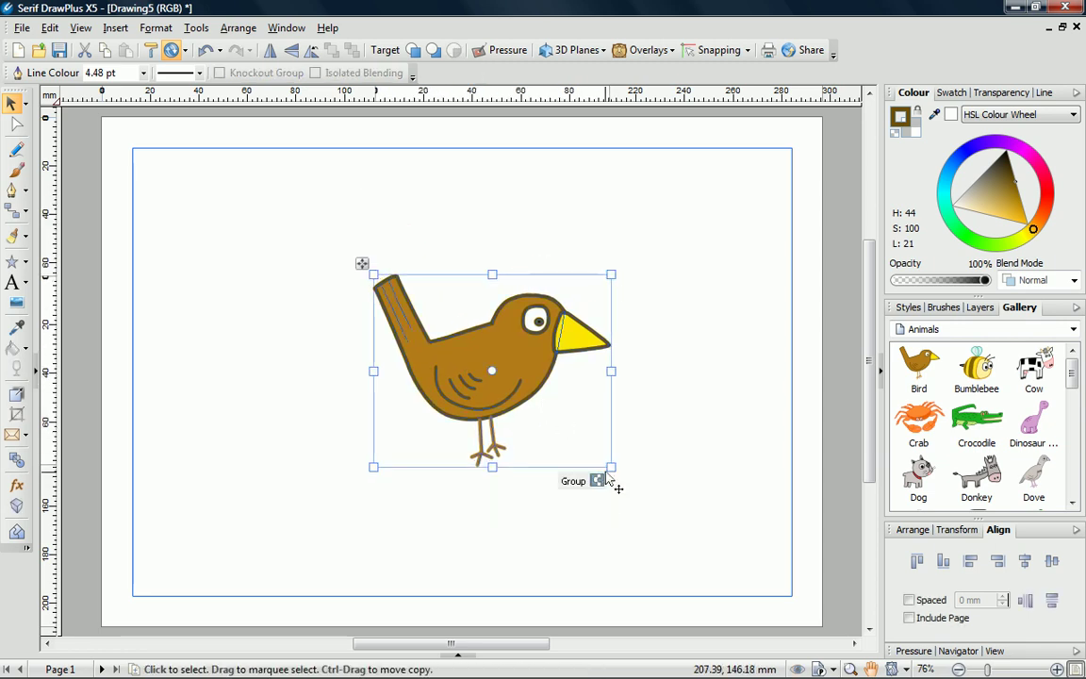
{"action": "left_click", "coordinate": [537, 363]}
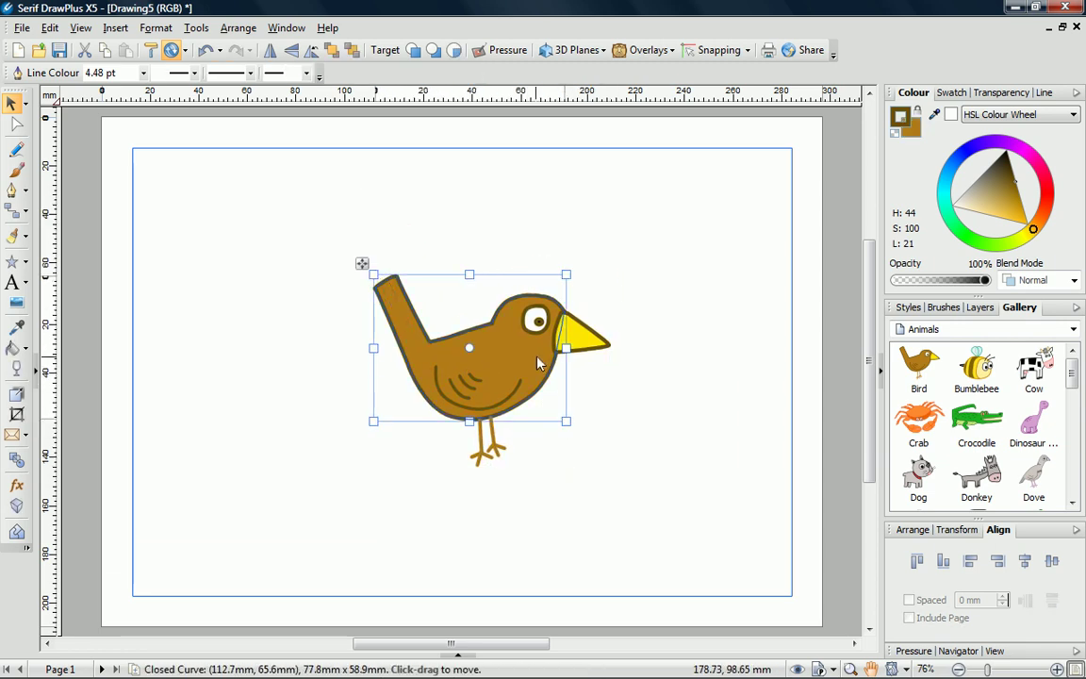
{"action": "left_click_drag", "start_coordinate": [997, 162], "coordinate": [1004, 134]}
{"action": "left_click", "coordinate": [358, 279]}
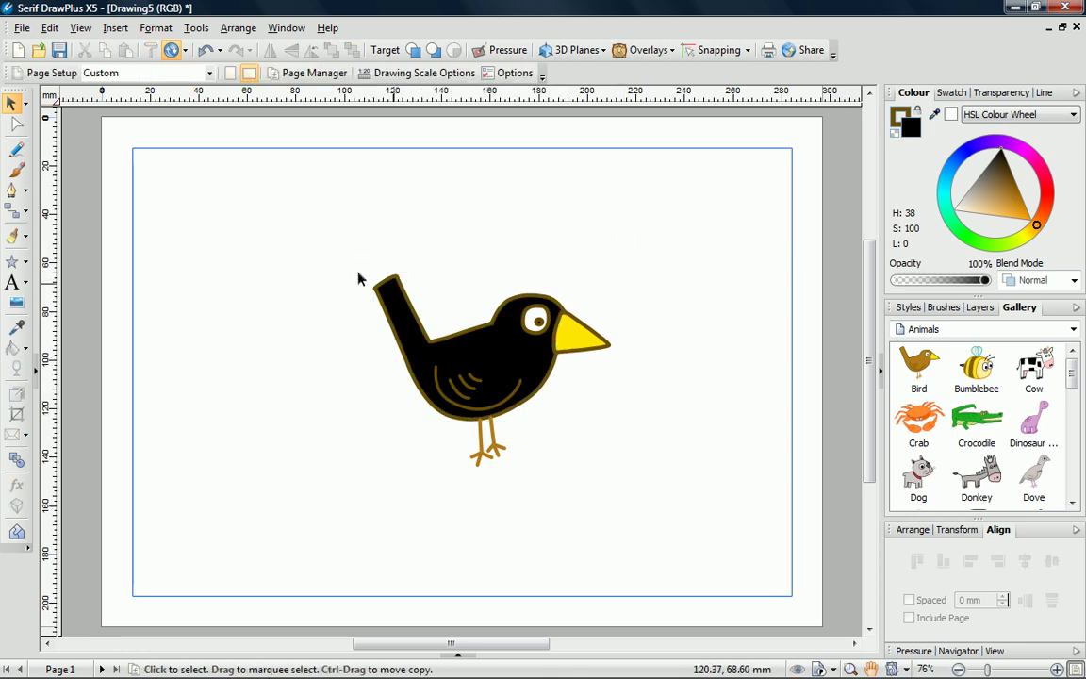
{"action": "left_click_drag", "start_coordinate": [307, 199], "coordinate": [636, 497]}
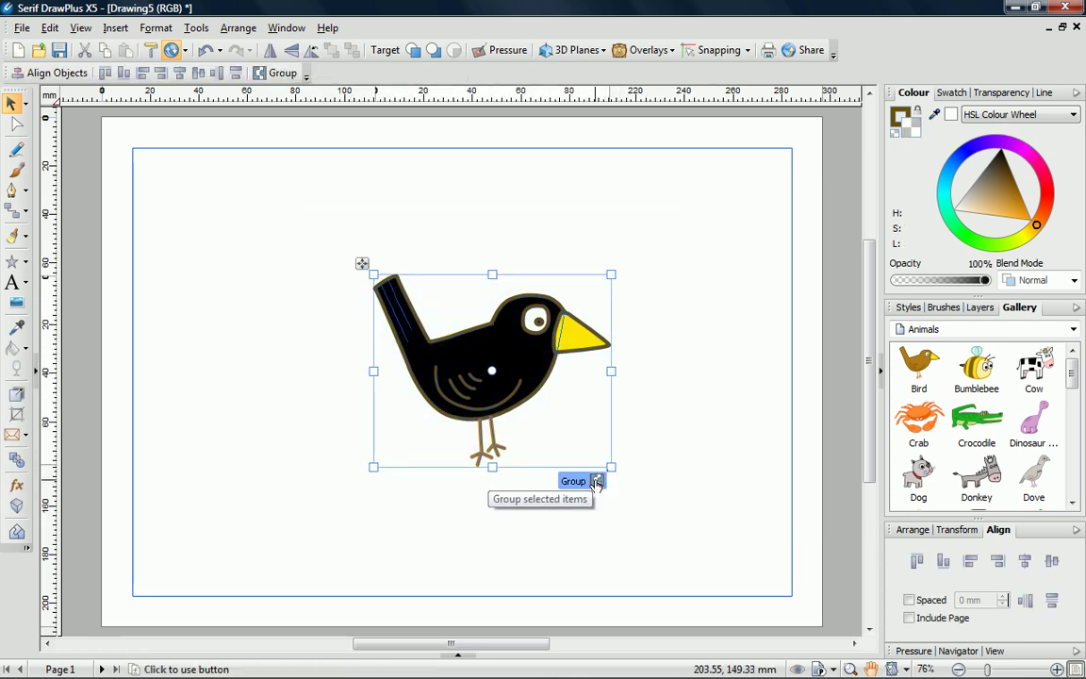
{"action": "left_click", "coordinate": [597, 480]}
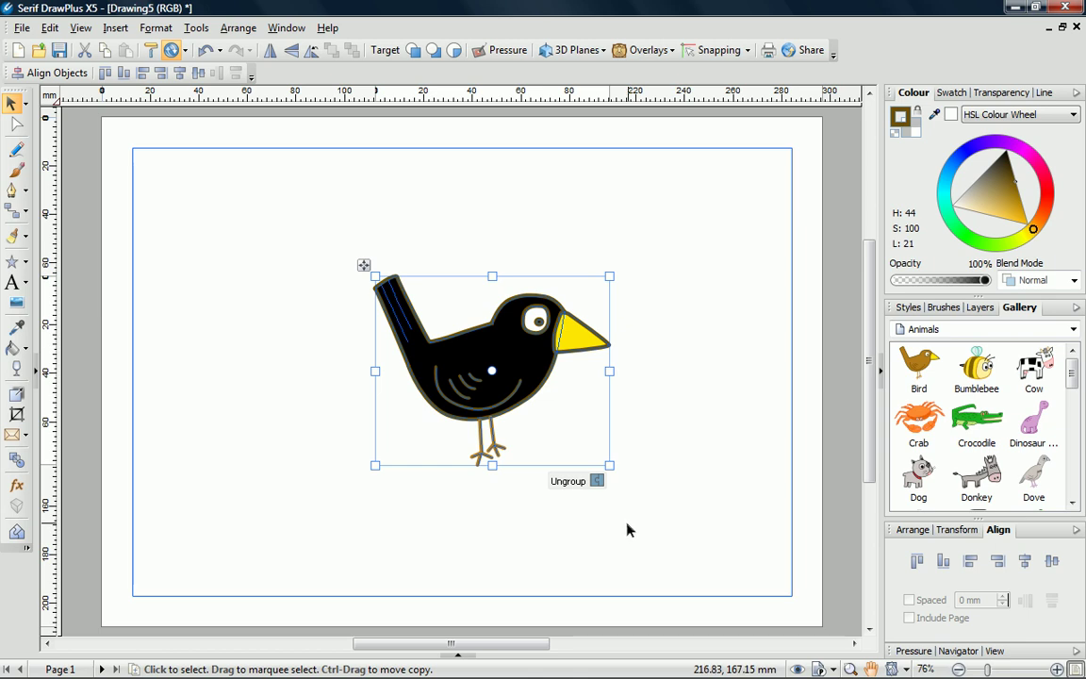
Show the How To help and switch from the Pencil to the Pen tool for Bézier curves
{"action": "left_click", "coordinate": [38, 375]}
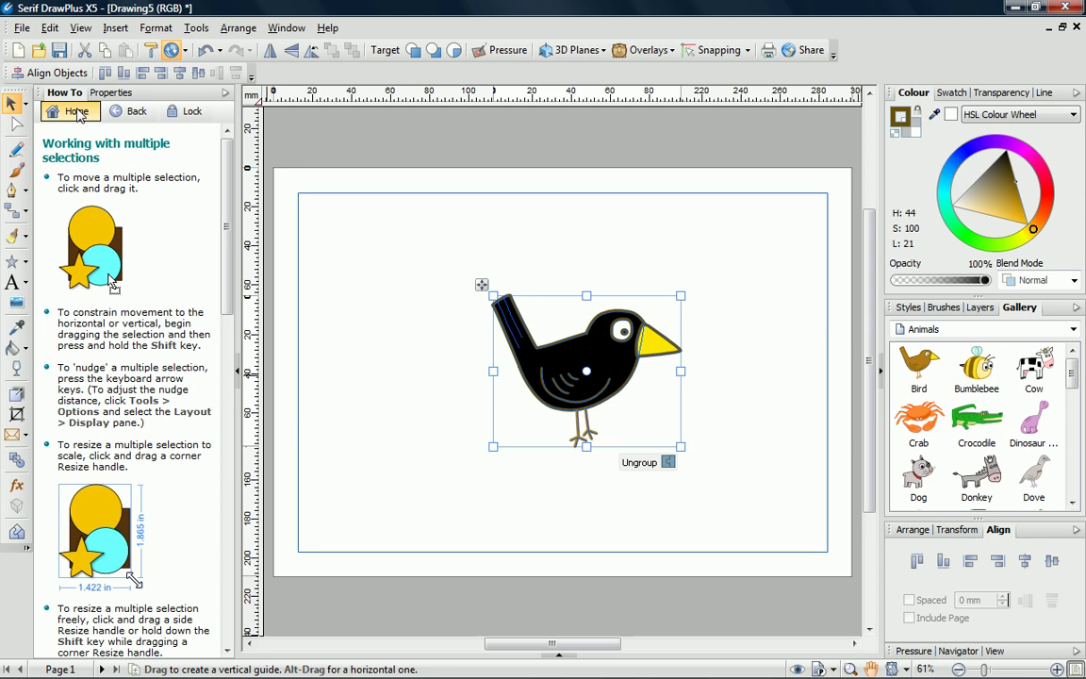
{"action": "left_click", "coordinate": [16, 153]}
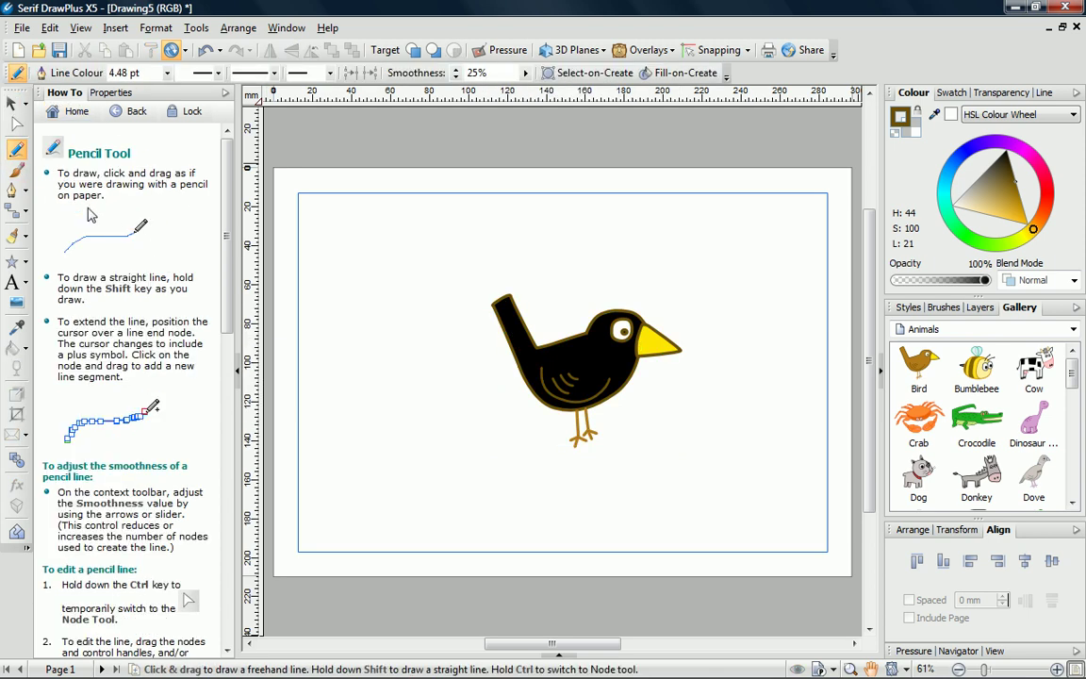
{"action": "key", "text": "p"}
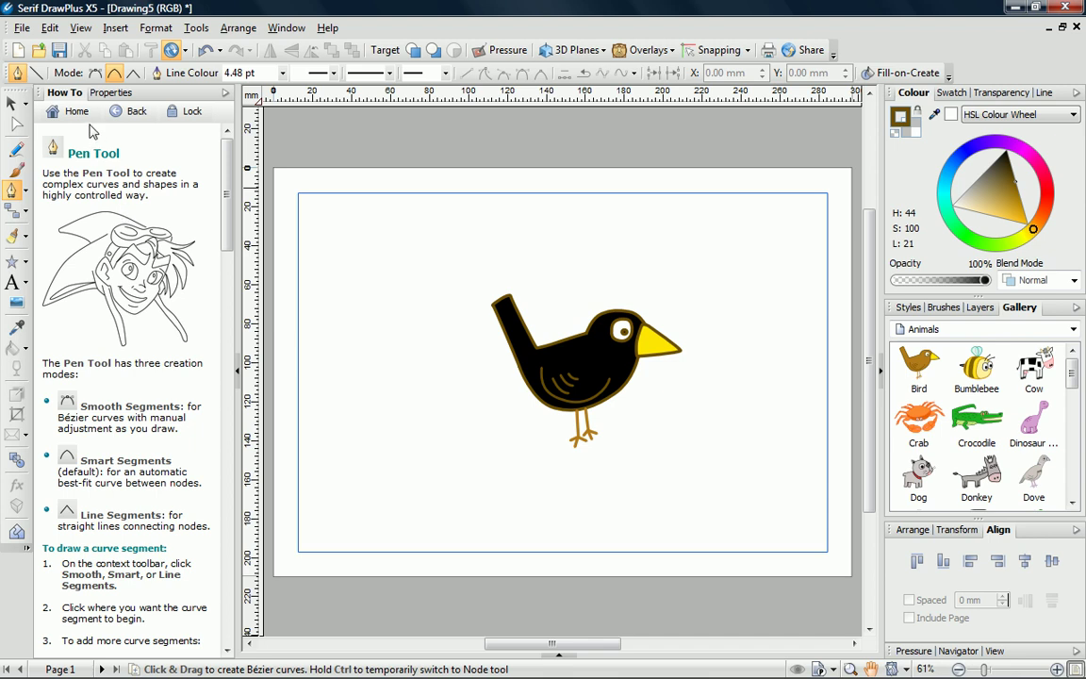
Go to the How To home page and read the Design setup 'Setting up your page' topic
{"action": "left_click", "coordinate": [78, 111]}
{"action": "scroll", "coordinate": [217, 254], "scroll_direction": "down", "scroll_amount": 3}
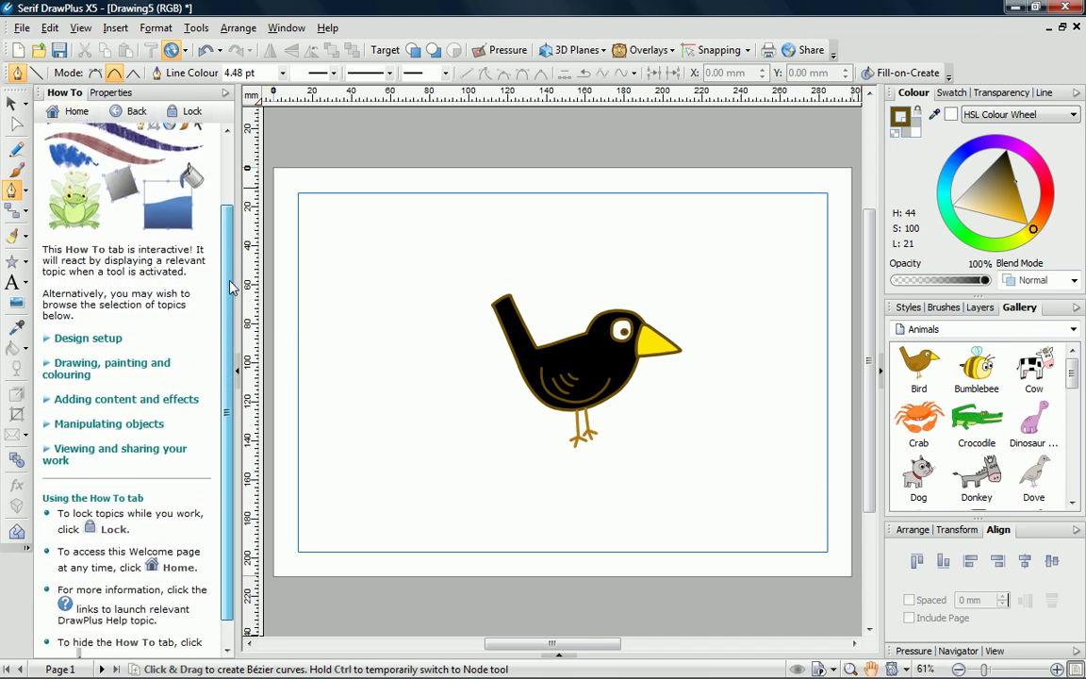
{"action": "left_click", "coordinate": [79, 332]}
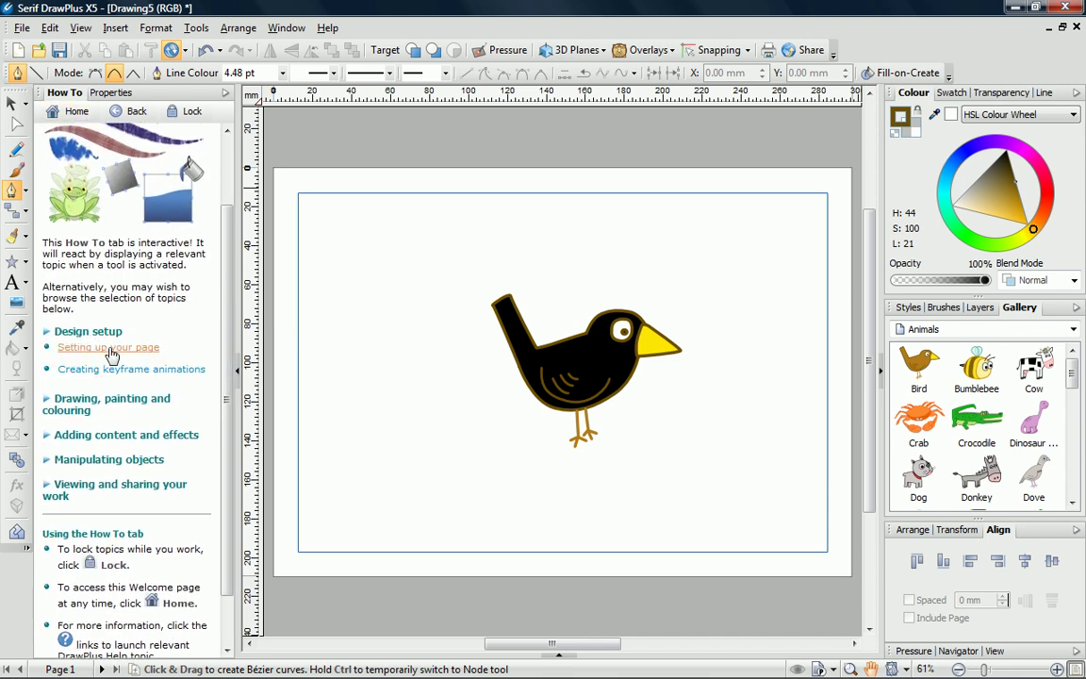
{"action": "left_click", "coordinate": [111, 349]}
{"action": "scroll", "coordinate": [219, 311], "scroll_direction": "down", "scroll_amount": 3}
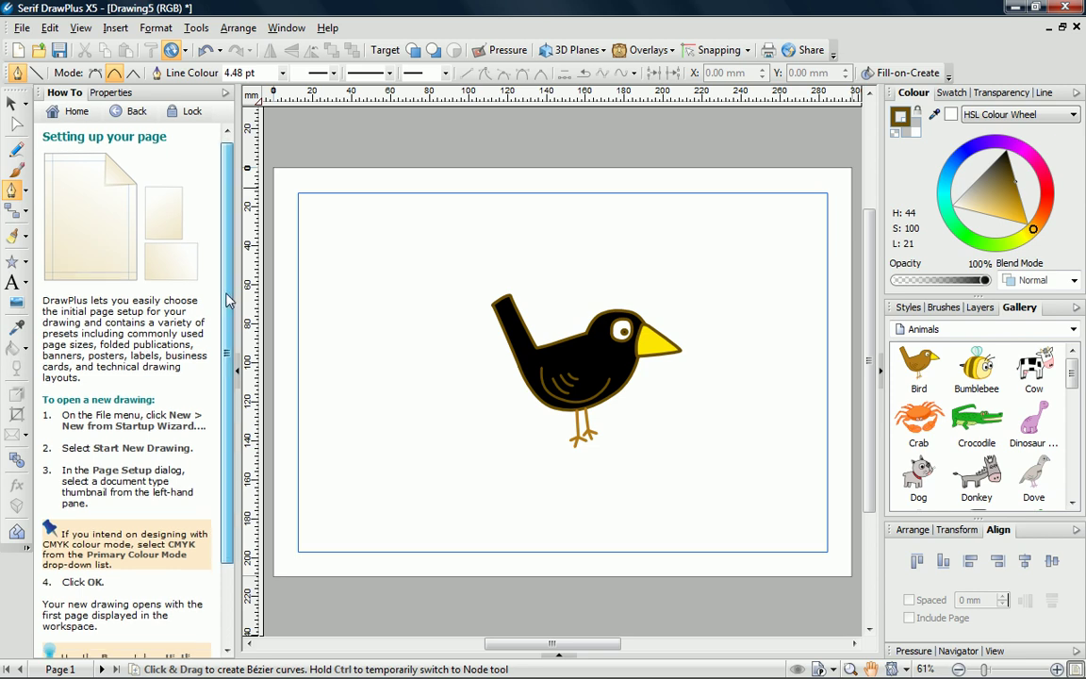
{"action": "scroll", "coordinate": [228, 392], "scroll_direction": "up", "scroll_amount": 3}
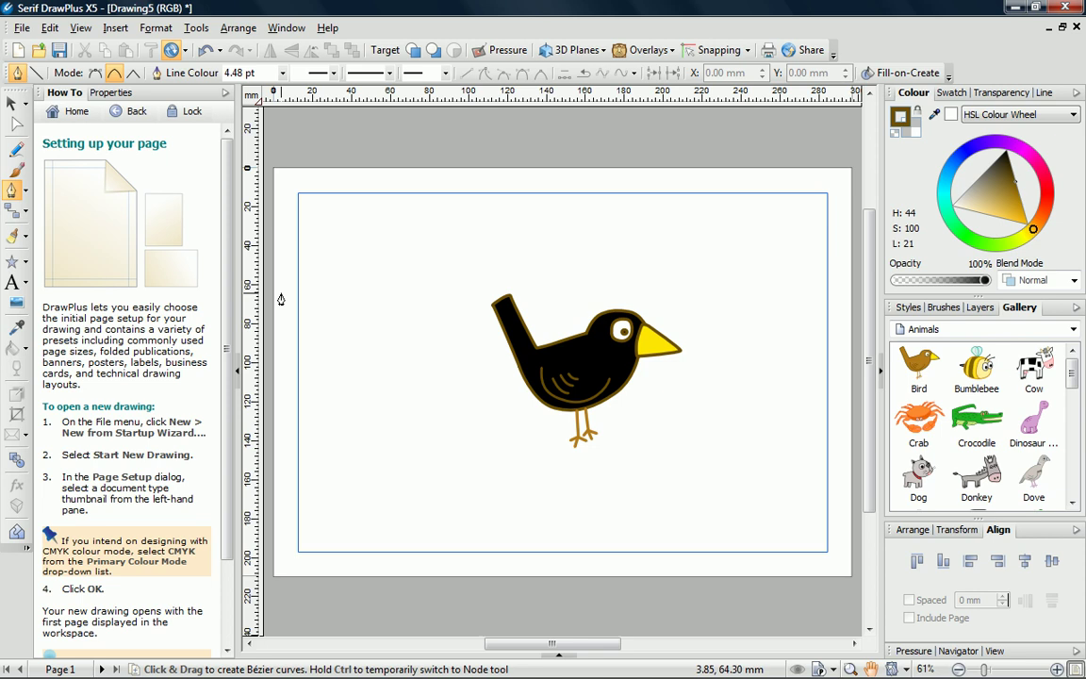
Collapse the How To help pane so the bird fills the workspace
{"action": "left_click", "coordinate": [238, 376]}
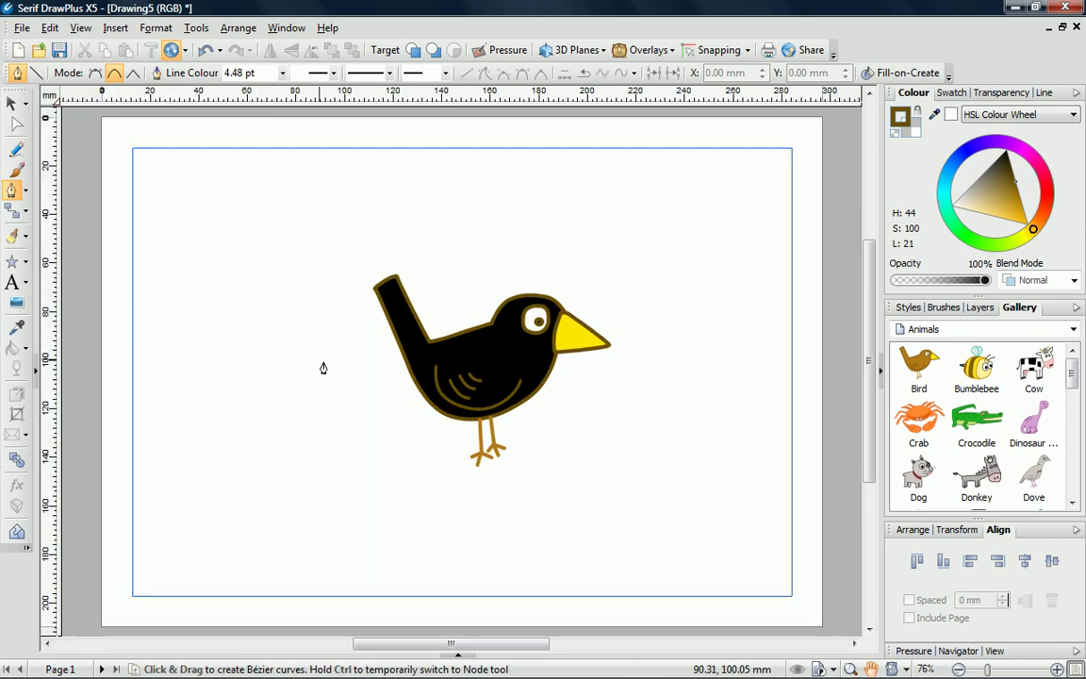